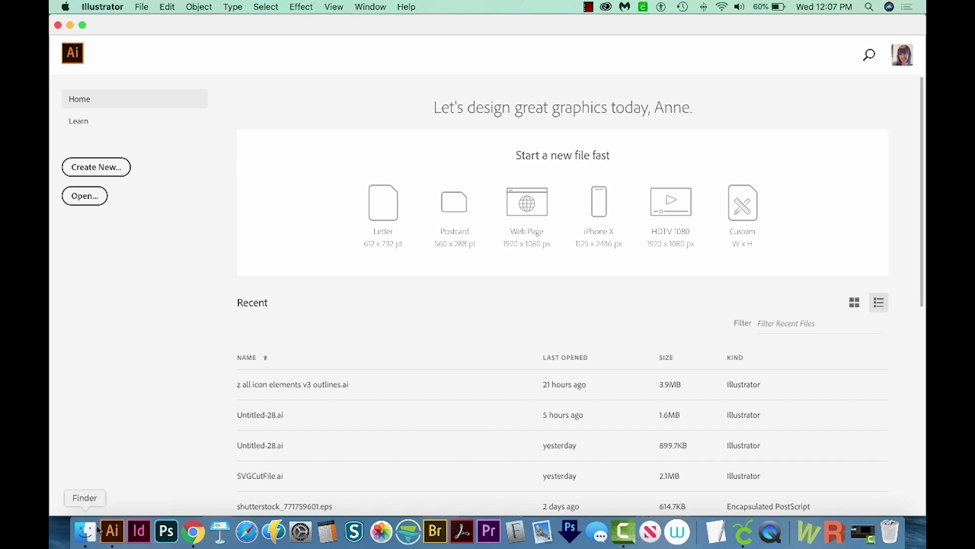
Create a new blank document from the Print tab's Letter preset (612 × 792 pt)
{"action": "left_click", "coordinate": [96, 170]}
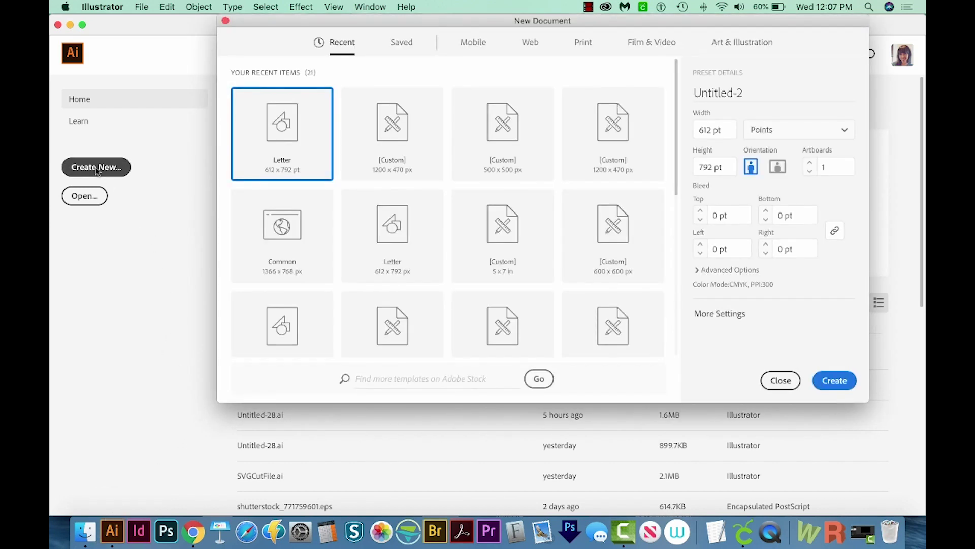
{"action": "left_click", "coordinate": [583, 43]}
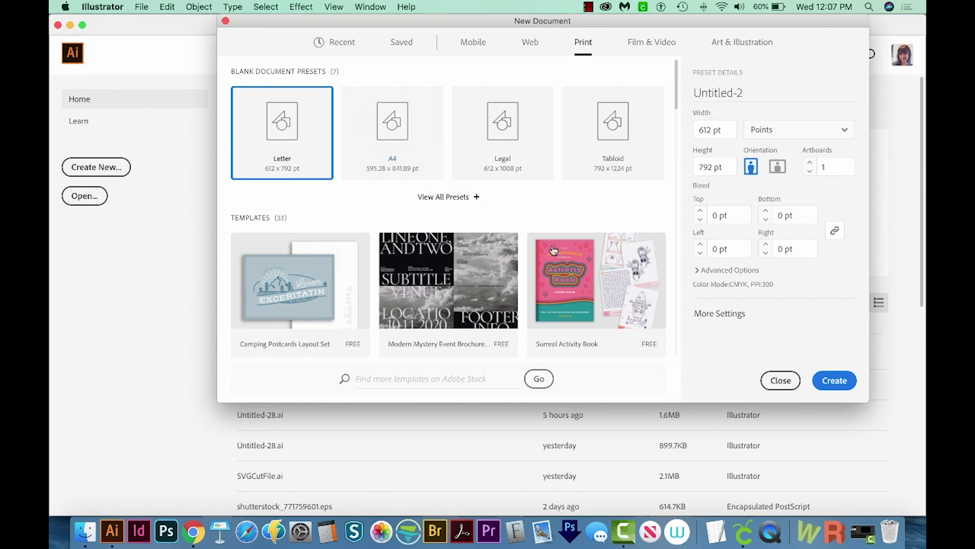
{"action": "left_click", "coordinate": [827, 382]}
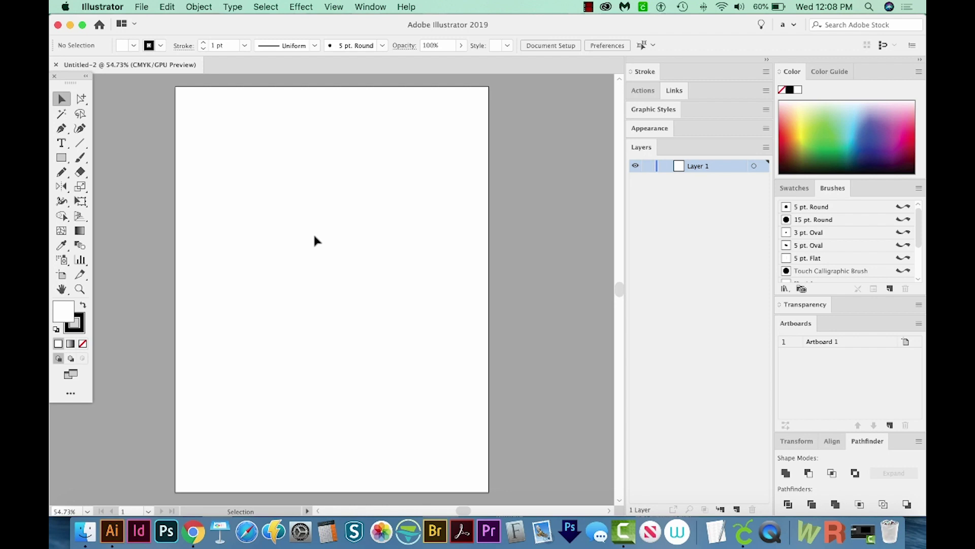
Draw a wide white-filled, black-outlined rectangle across the top of the artboard
{"action": "key", "text": "m"}
{"action": "left_click_drag", "start_coordinate": [258, 159], "coordinate": [406, 193]}
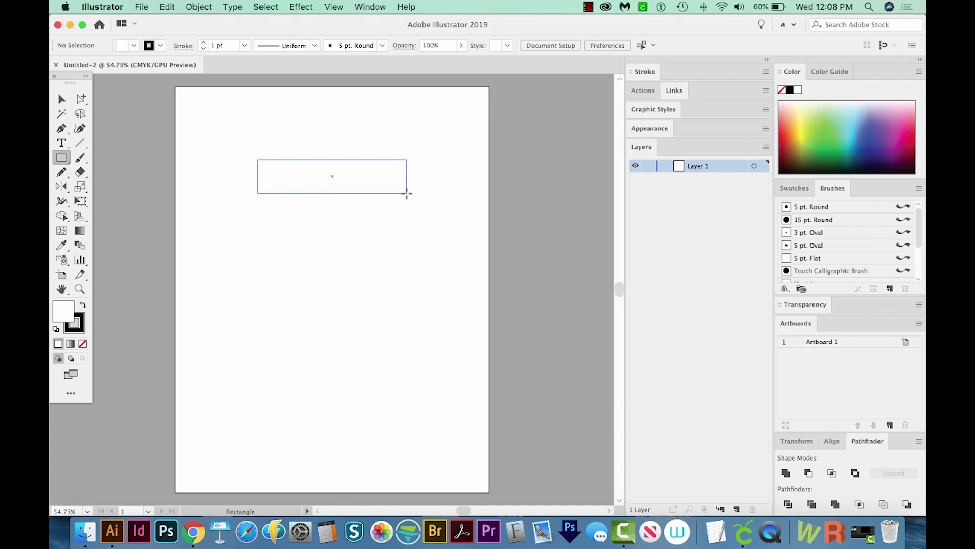
{"action": "left_click_drag", "start_coordinate": [407, 193], "coordinate": [406, 193]}
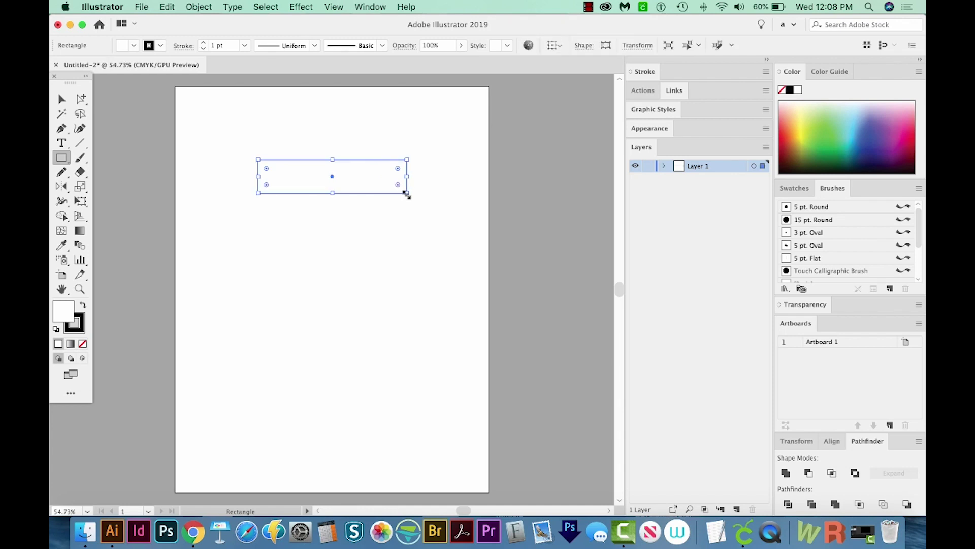
{"action": "left_click", "coordinate": [83, 319]}
{"action": "key", "text": "v"}
{"action": "left_click", "coordinate": [358, 142]}
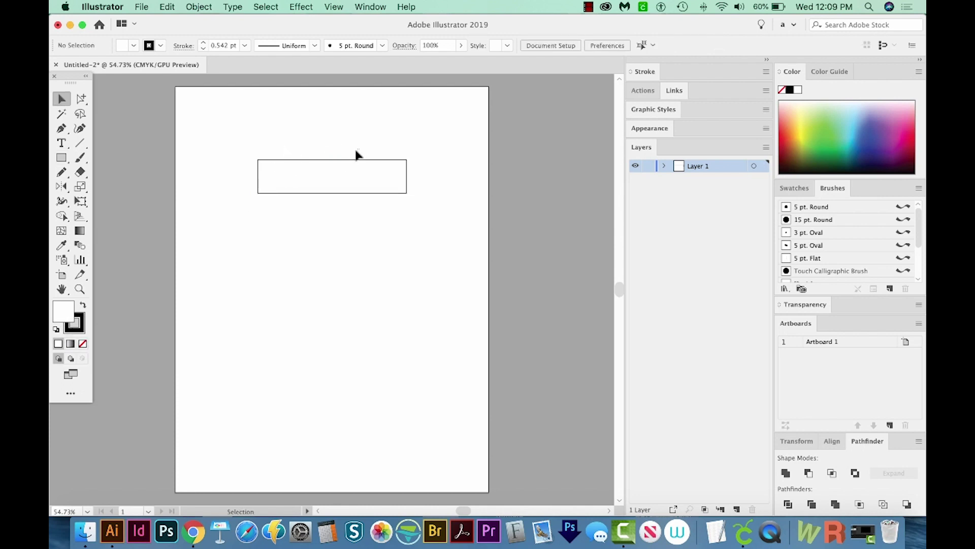
Make a small square at the rectangle's left end, nudged slightly down and right
{"action": "left_click", "coordinate": [341, 169]}
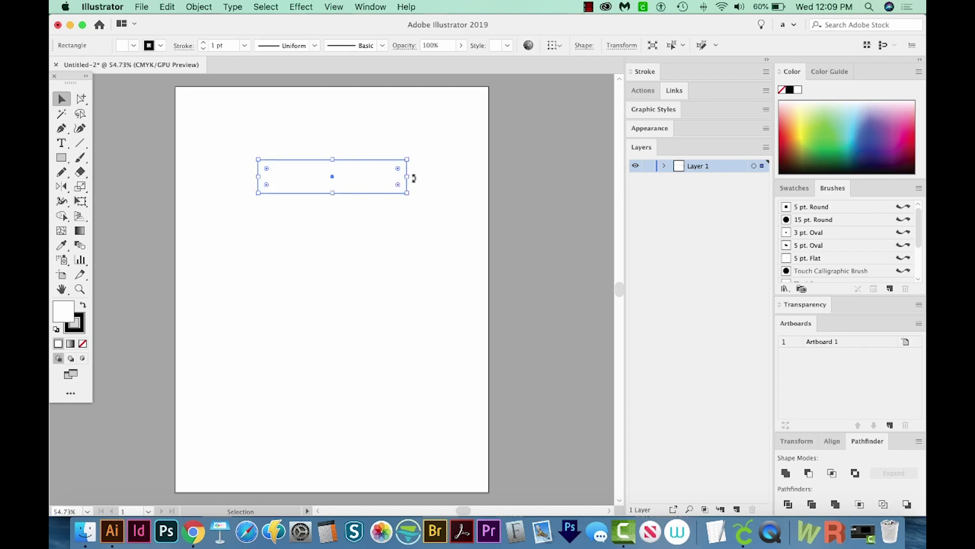
{"action": "left_click_drag", "start_coordinate": [407, 176], "coordinate": [221, 187]}
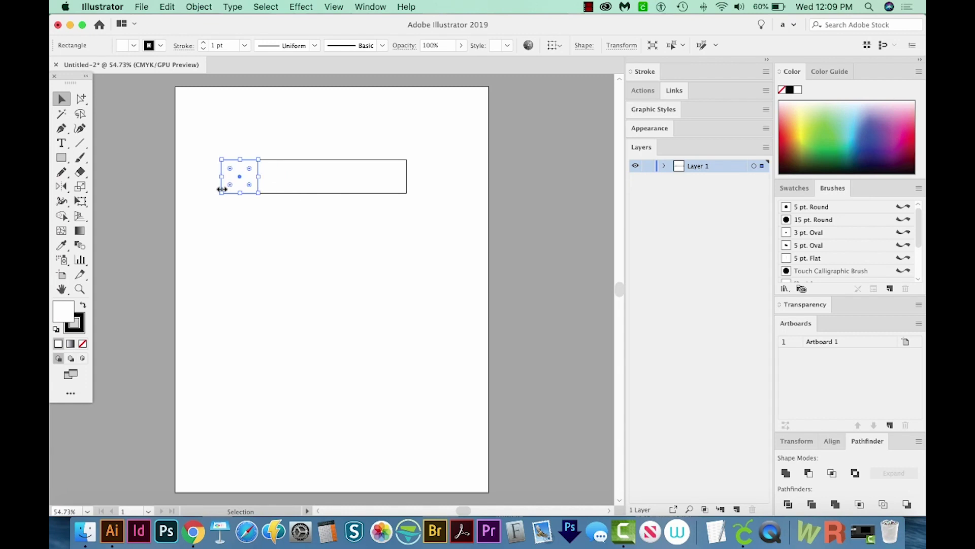
{"action": "scroll", "coordinate": [247, 175], "scroll_direction": "left", "scroll_amount": 1}
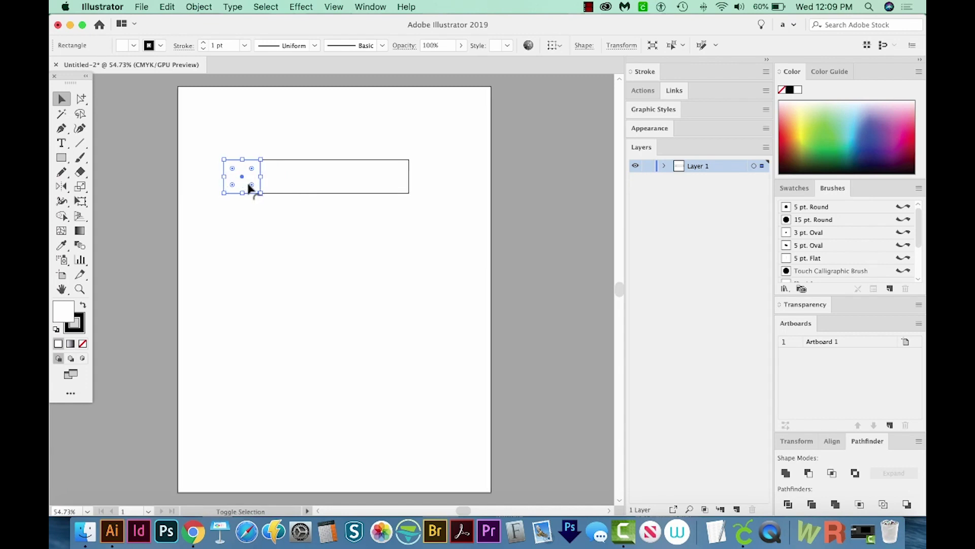
{"action": "key", "text": "shift+Down"}
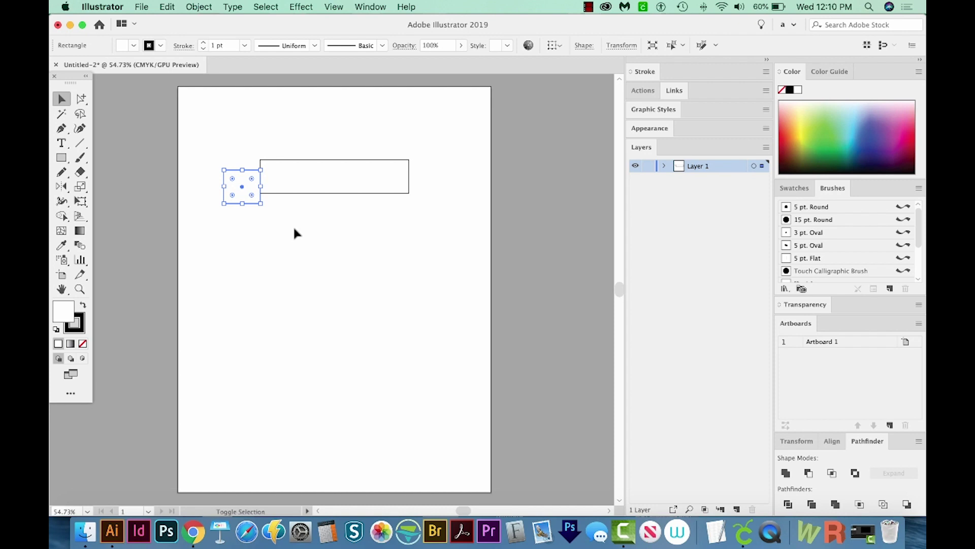
{"action": "key", "text": "shift+Right"}
{"action": "key", "text": "shift+Right"}
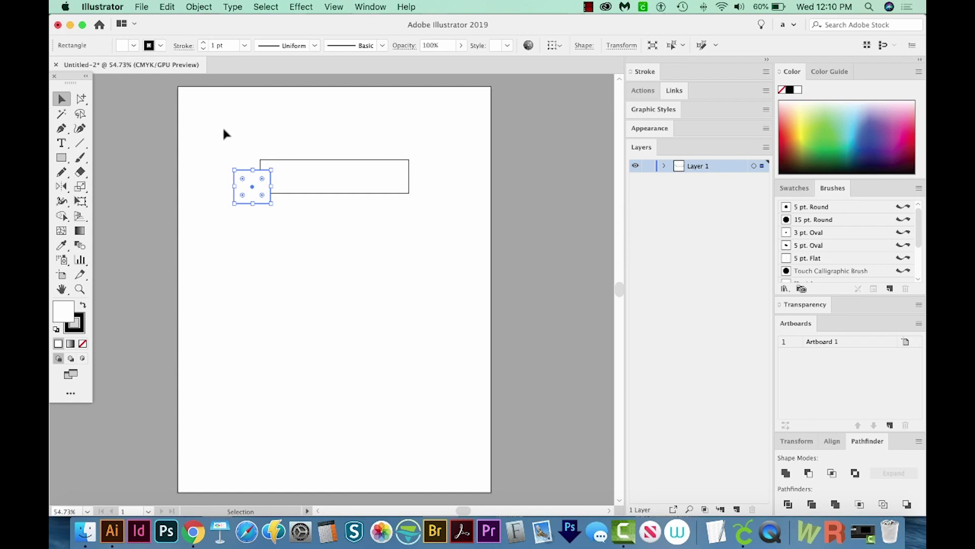
Send the small square behind the long rectangle with Object > Arrange > Send to Back
{"action": "left_click", "coordinate": [199, 7]}
{"action": "mouse_move", "coordinate": [209, 34]}
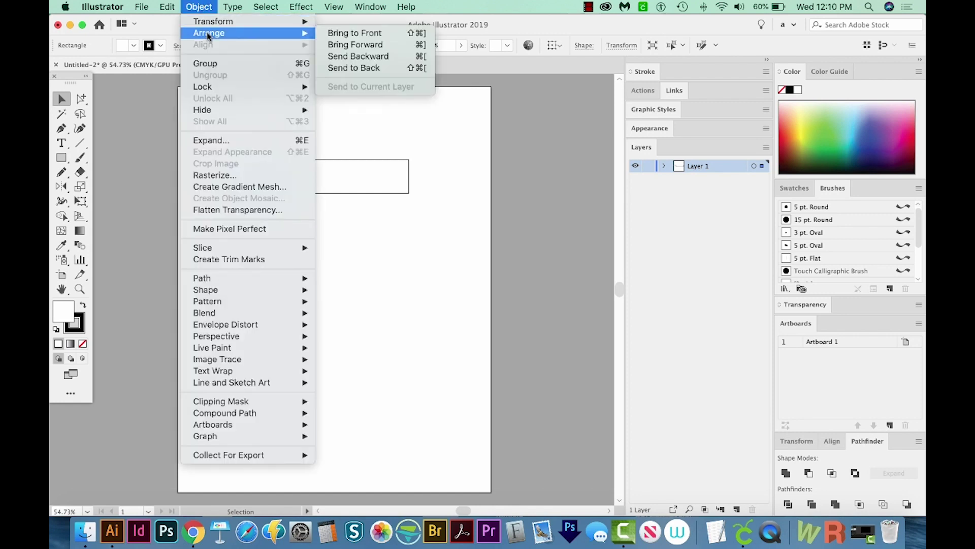
{"action": "left_click", "coordinate": [384, 68]}
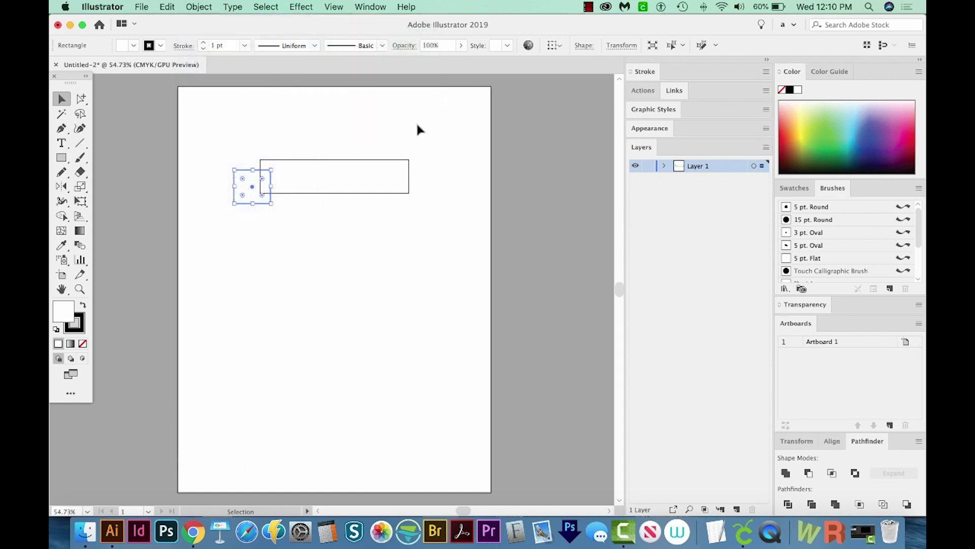
{"action": "left_click", "coordinate": [361, 254]}
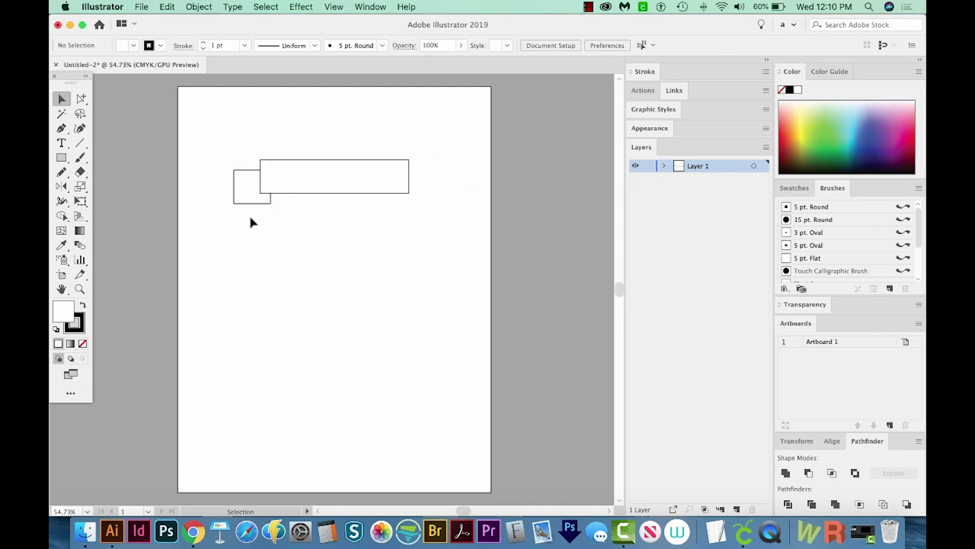
Alt-drag a copy of the left square to the rectangle's right end
{"action": "left_click", "coordinate": [234, 198]}
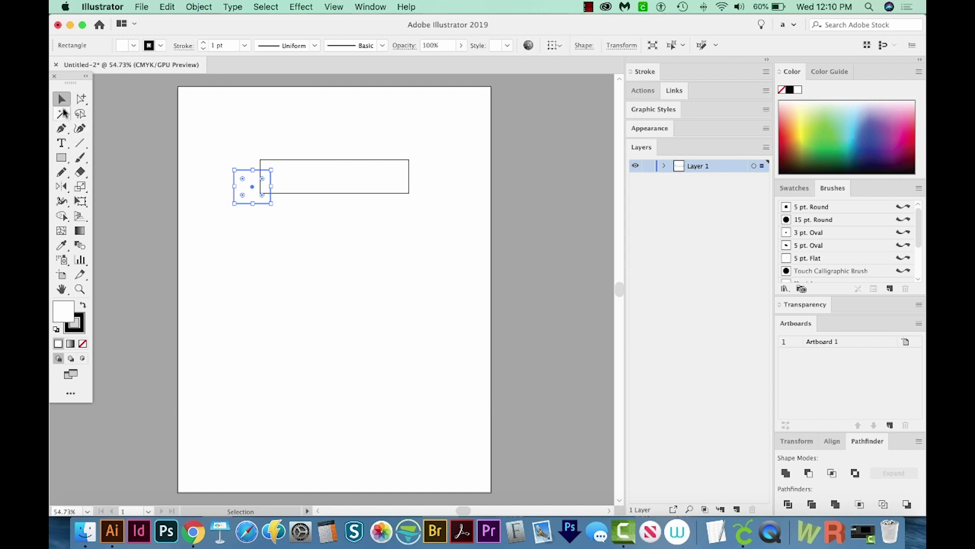
{"action": "key", "text": "a"}
{"action": "key", "text": "v"}
{"action": "left_click_drag", "start_coordinate": [252, 188], "coordinate": [417, 192]}
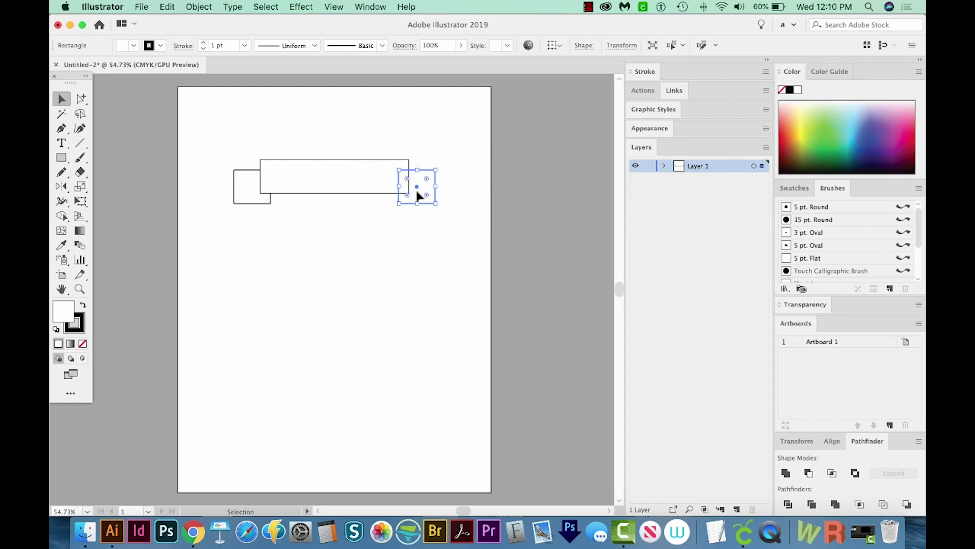
Select all three banner shapes and bring up the Align panel from the Window menu
{"action": "left_click_drag", "start_coordinate": [477, 134], "coordinate": [311, 205]}
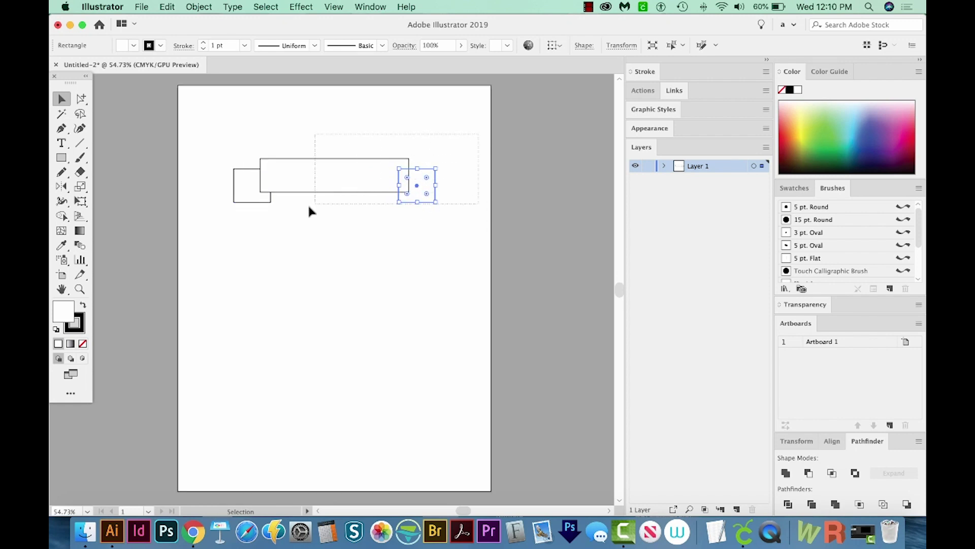
{"action": "left_click_drag", "start_coordinate": [237, 242], "coordinate": [233, 246]}
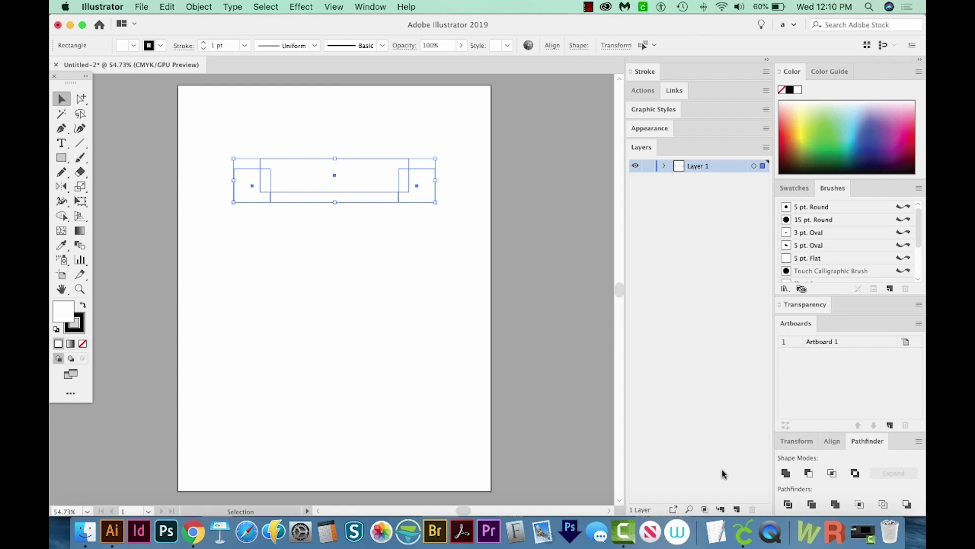
{"action": "left_click", "coordinate": [833, 441]}
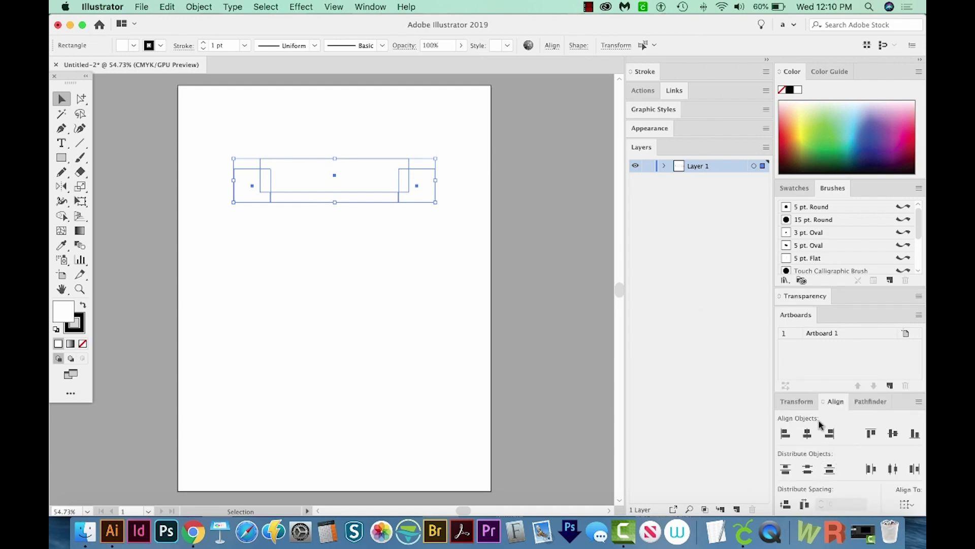
{"action": "left_click", "coordinate": [375, 8]}
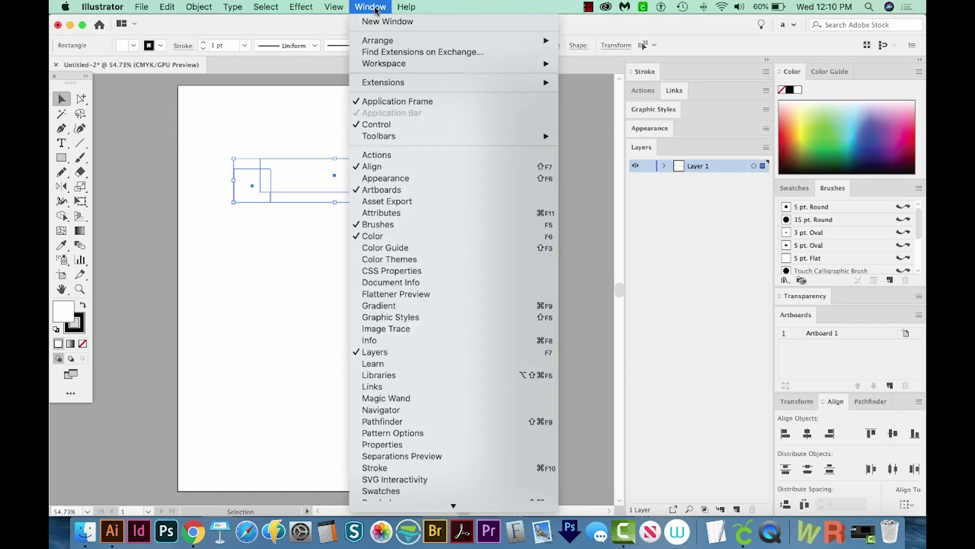
{"action": "left_click", "coordinate": [376, 169]}
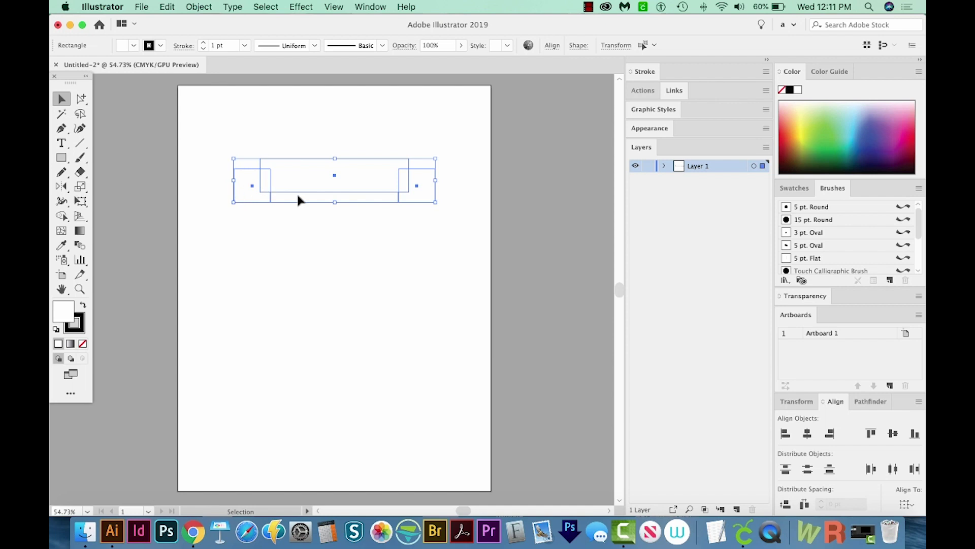
{"action": "left_click", "coordinate": [407, 224]}
{"action": "scroll", "coordinate": [447, 204], "scroll_direction": "up", "scroll_amount": 1}
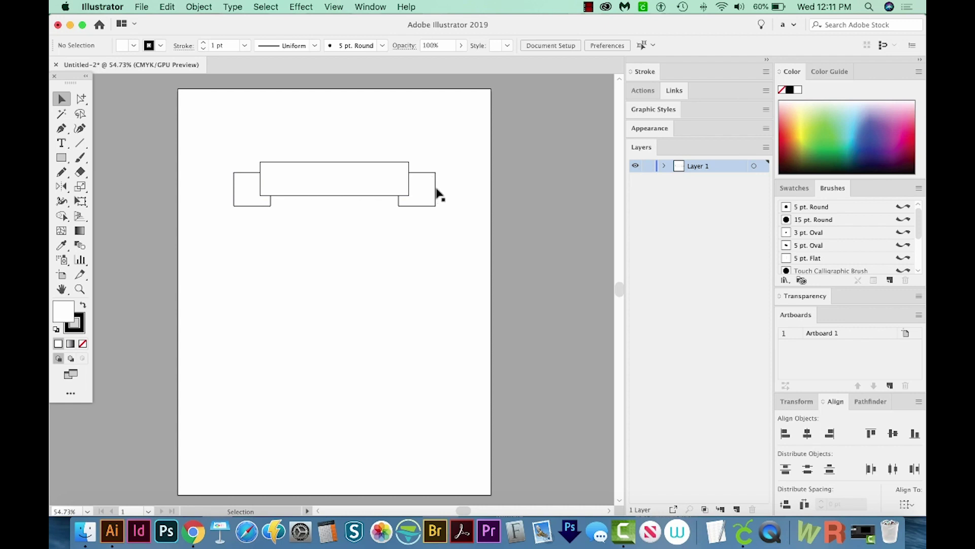
Add extra anchor points midway along the sides of both tail squares
{"action": "scroll", "coordinate": [440, 187], "scroll_direction": "left", "scroll_amount": 1}
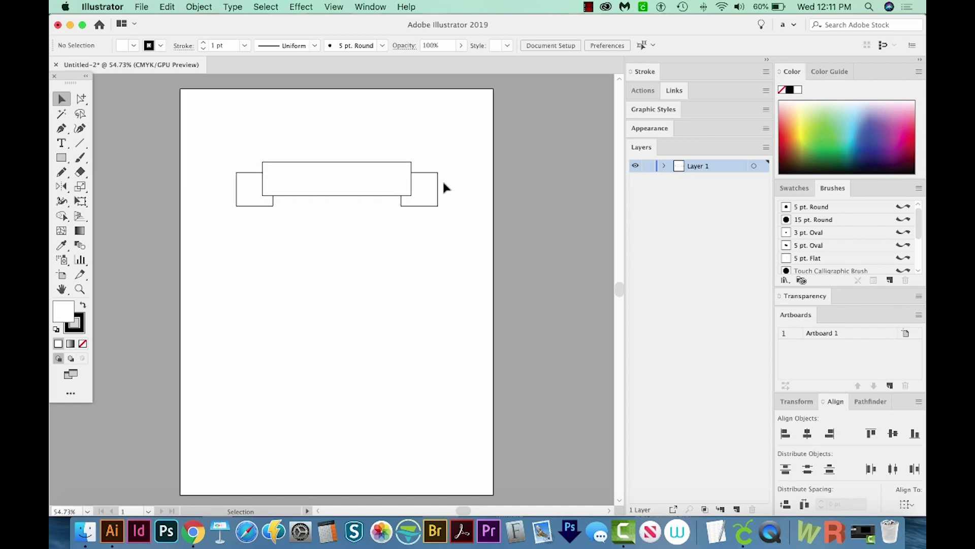
{"action": "left_click", "coordinate": [437, 191]}
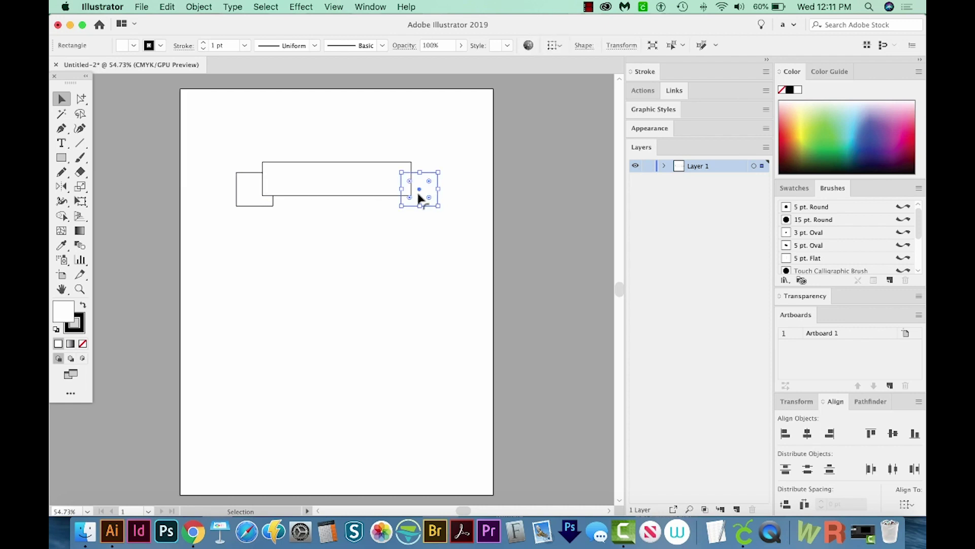
{"action": "left_click", "coordinate": [259, 196], "text": "shift"}
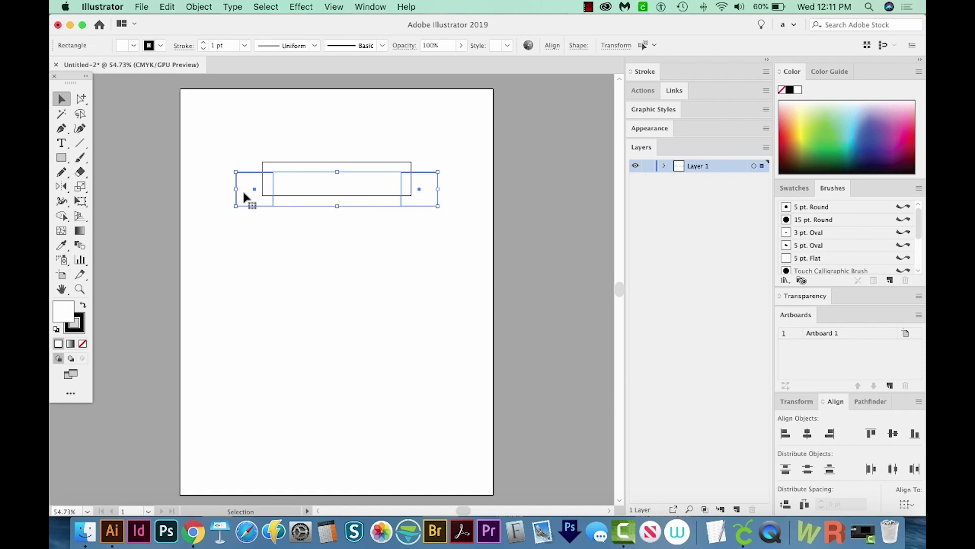
{"action": "left_click", "coordinate": [187, 7]}
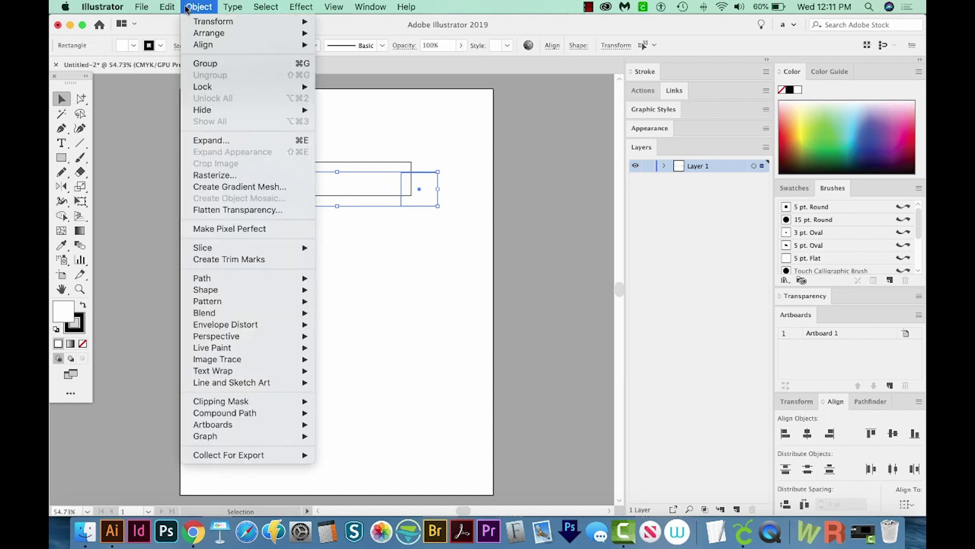
{"action": "mouse_move", "coordinate": [225, 305]}
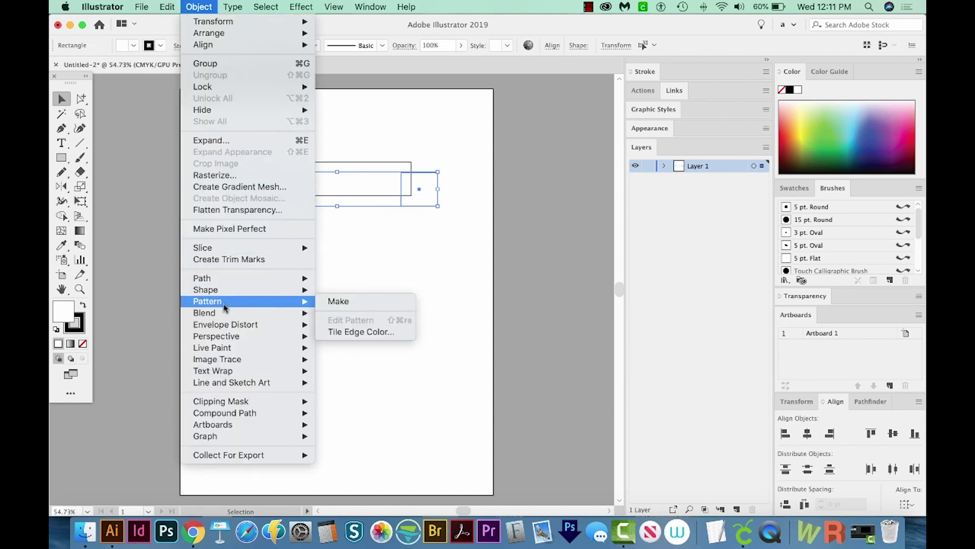
{"action": "mouse_move", "coordinate": [225, 279]}
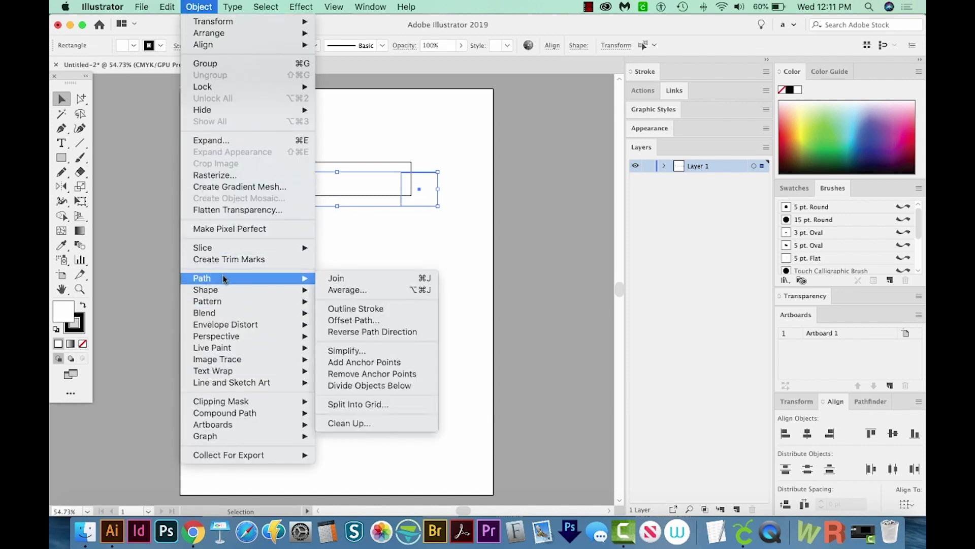
{"action": "left_click", "coordinate": [374, 361]}
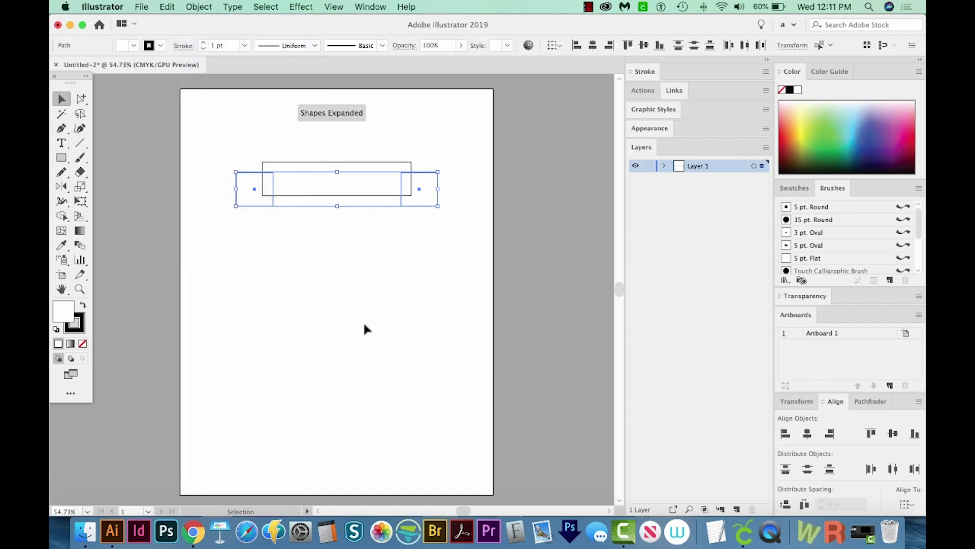
{"action": "left_click", "coordinate": [415, 201]}
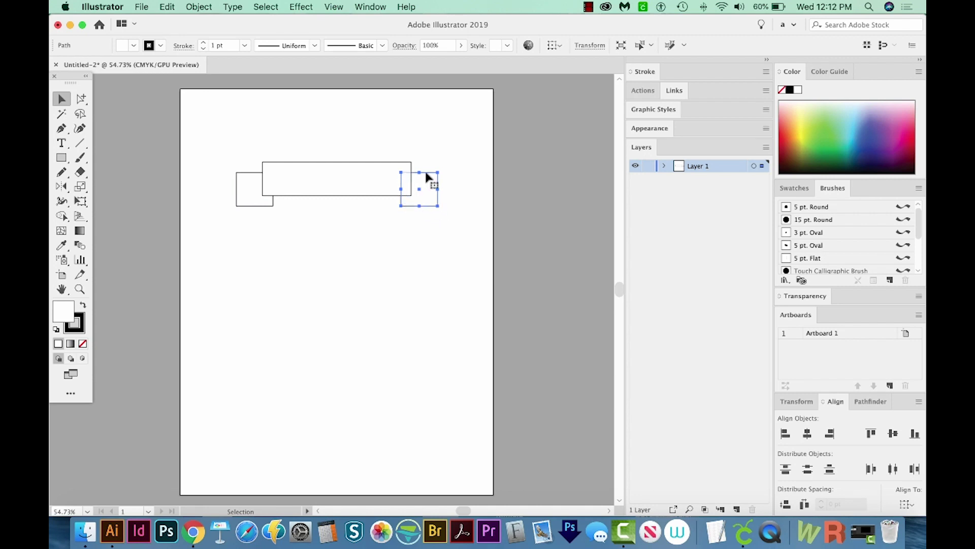
{"action": "scroll", "coordinate": [450, 180], "scroll_direction": "right", "scroll_amount": 1}
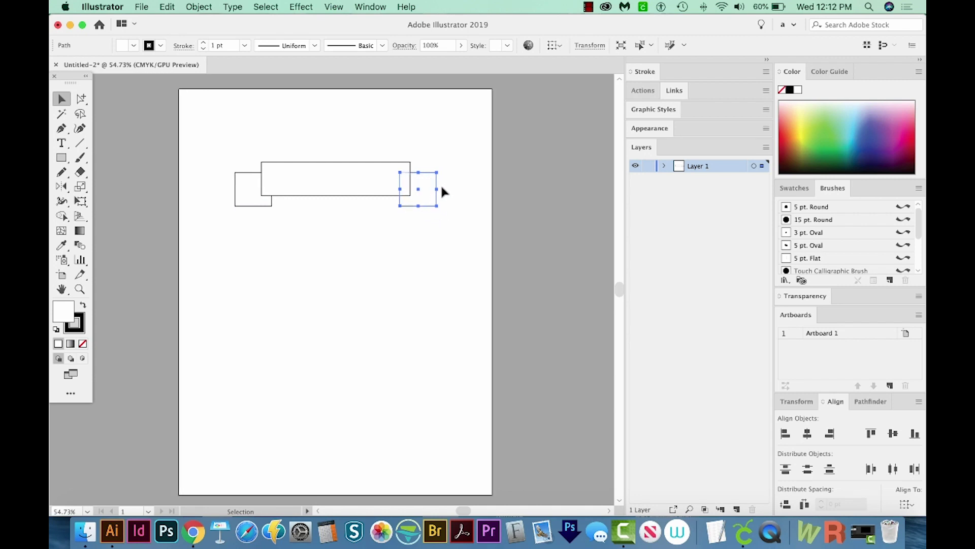
{"action": "scroll", "coordinate": [444, 191], "scroll_direction": "down", "scroll_amount": 1}
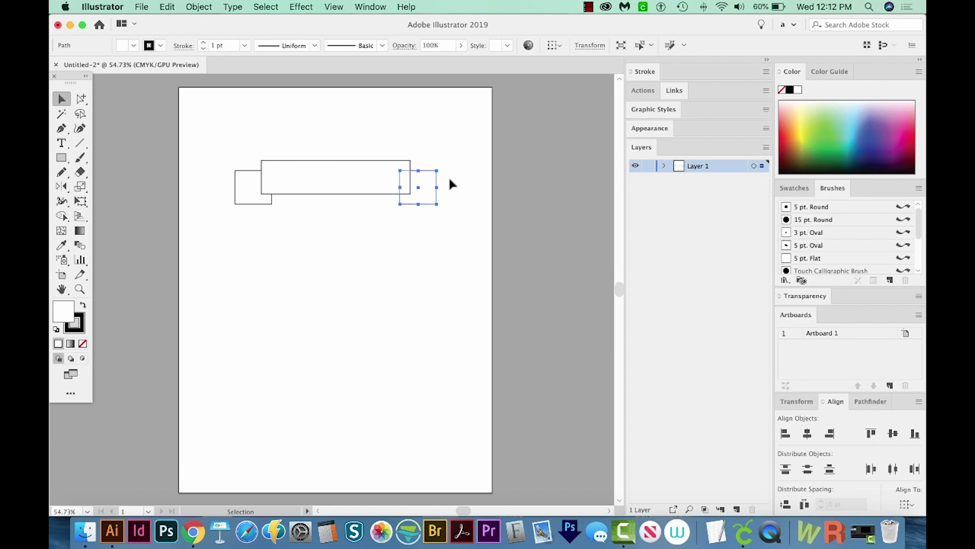
Push the right square's outer midpoint anchor inward to notch the right tail
{"action": "key", "text": "a"}
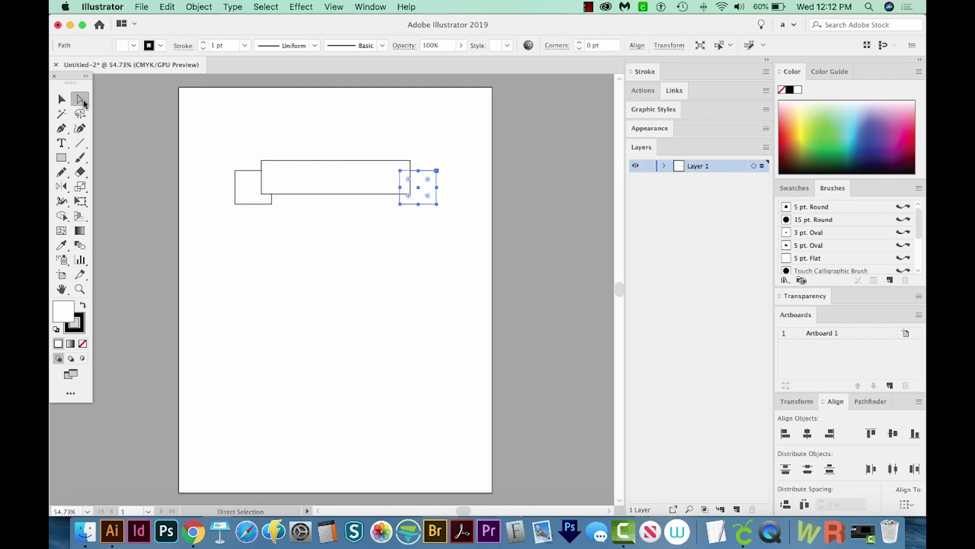
{"action": "left_click_drag", "start_coordinate": [450, 179], "coordinate": [432, 197]}
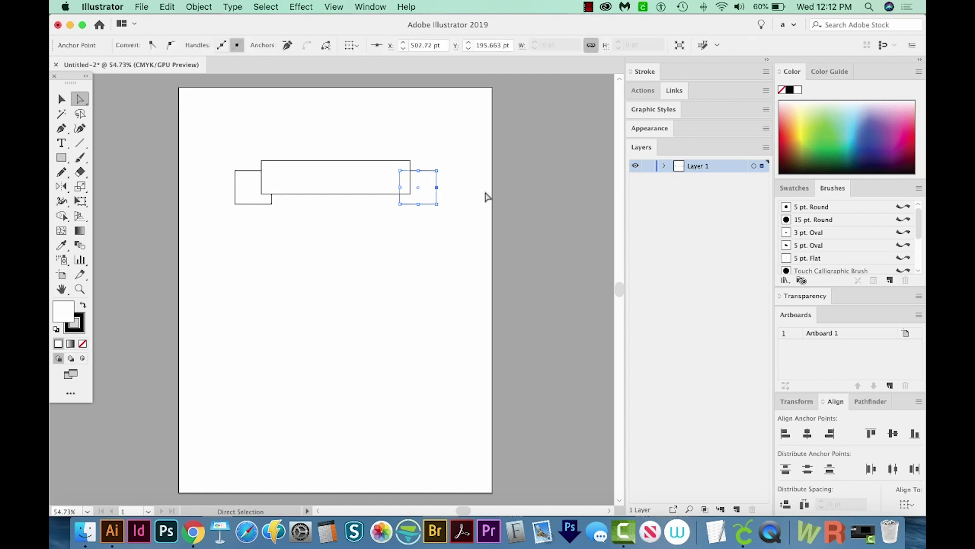
{"action": "key", "text": "super"}
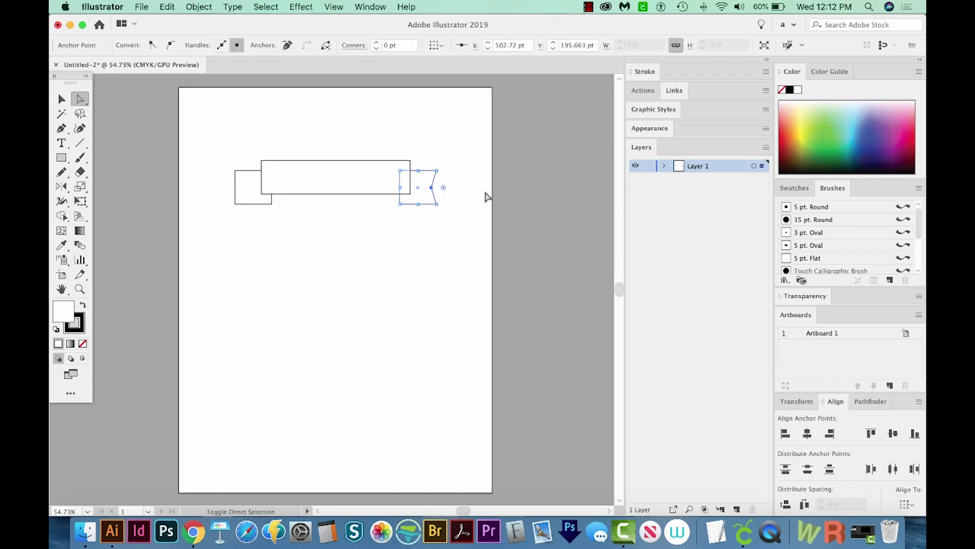
{"action": "key", "text": "shift+Left"}
{"action": "key", "text": "shift+Left"}
{"action": "key", "text": "shift+Left"}
{"action": "key", "text": "super"}
{"action": "key", "text": "Right"}
{"action": "key", "text": "Right"}
{"action": "key", "text": "Right"}
{"action": "left_click", "coordinate": [99, 176]}
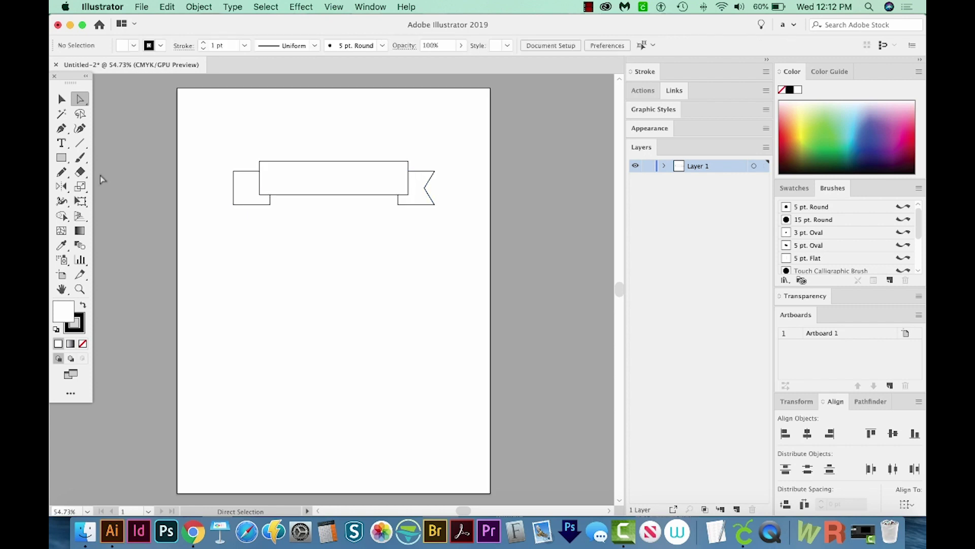
Push the left square's outer midpoint anchor inward to notch the left tail
{"action": "left_click_drag", "start_coordinate": [221, 185], "coordinate": [245, 199]}
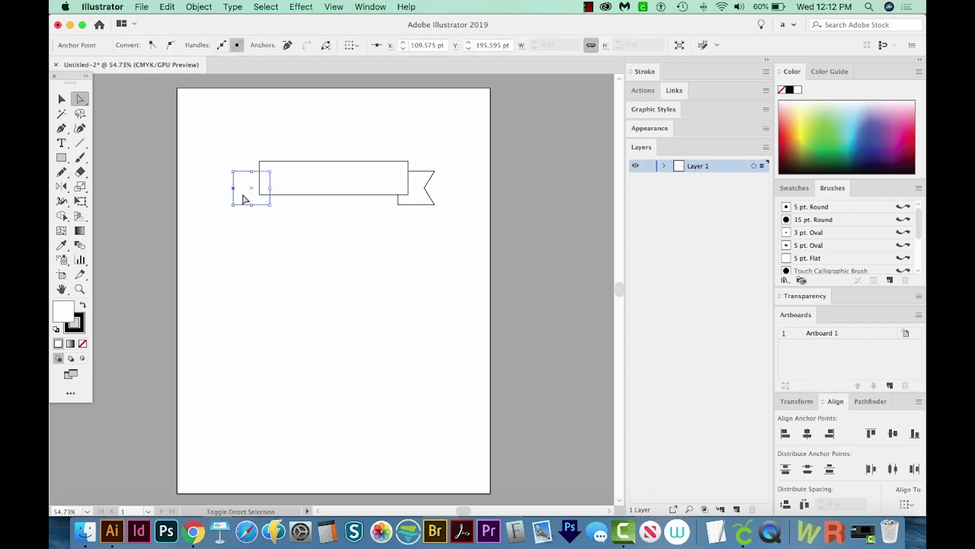
{"action": "key", "text": "shift+Right"}
{"action": "key", "text": "shift+Right"}
{"action": "left_click", "coordinate": [309, 247]}
{"action": "left_click_drag", "start_coordinate": [293, 244], "coordinate": [300, 262]}
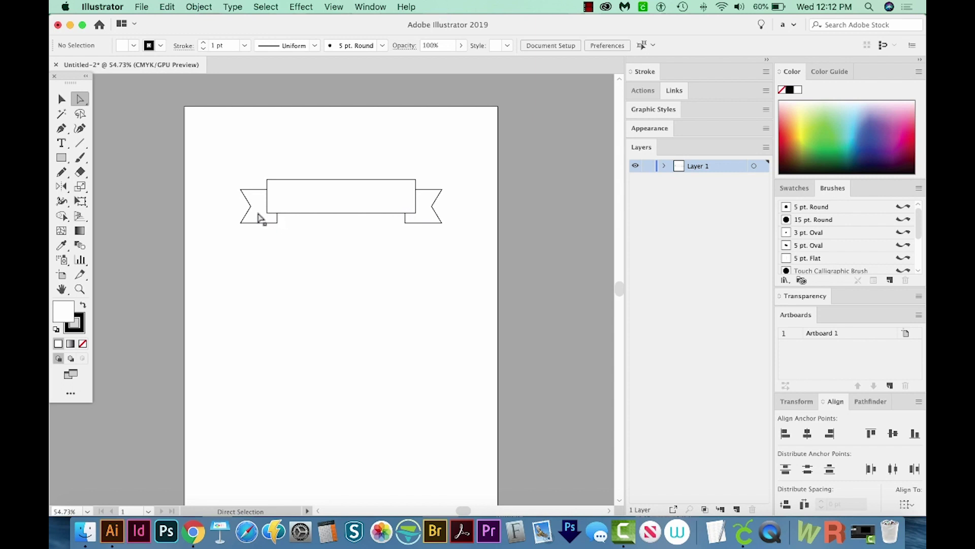
Zoom in on the banner's bottom-left corner where it meets the left tail
{"action": "key", "text": "z"}
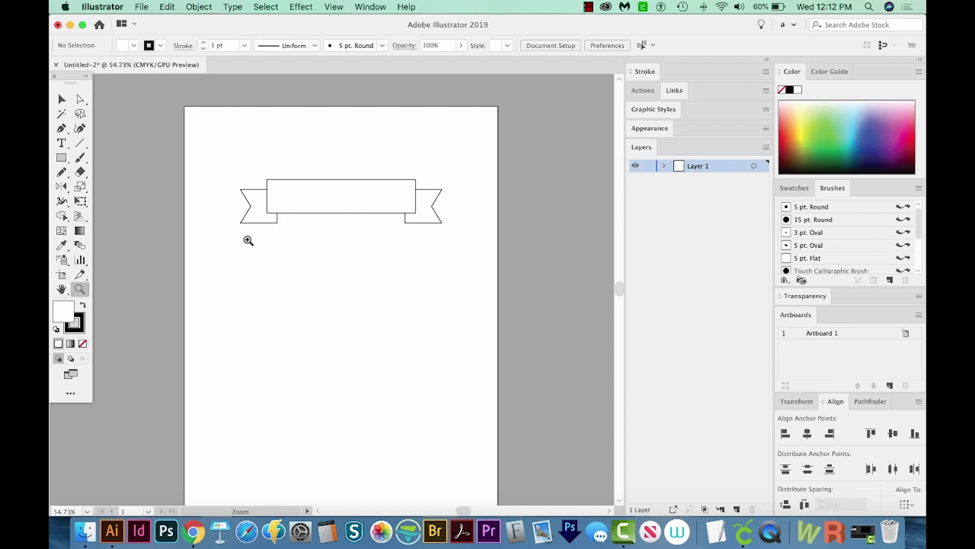
{"action": "left_click_drag", "start_coordinate": [264, 212], "coordinate": [288, 204]}
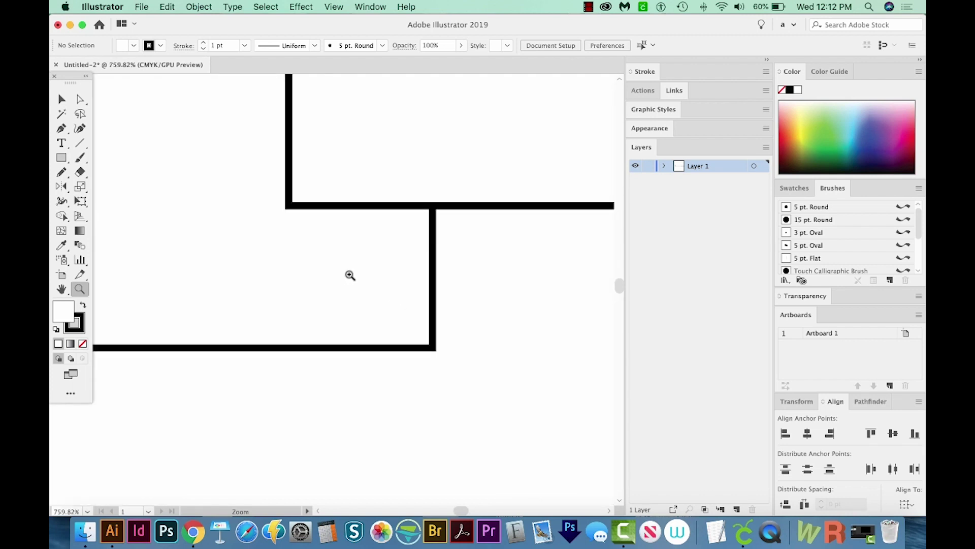
{"action": "key", "text": "p"}
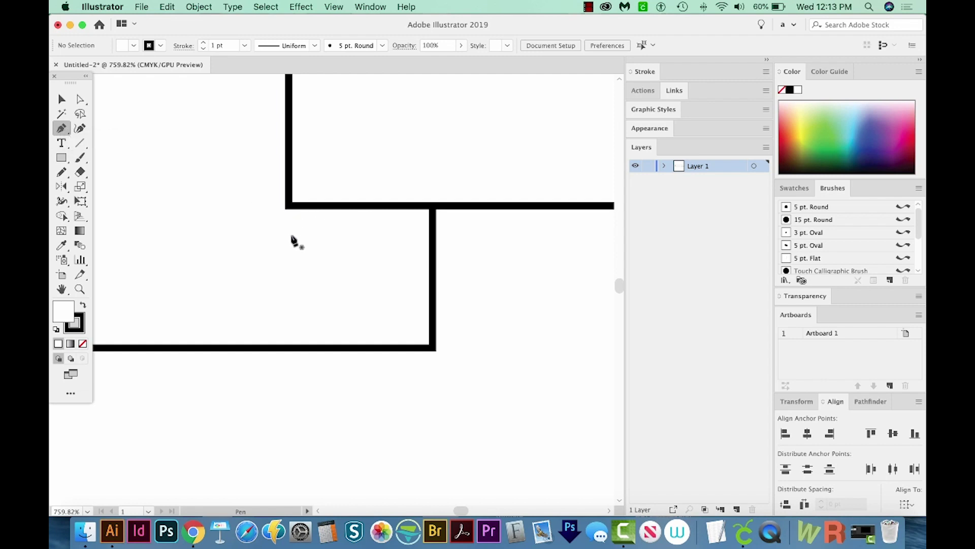
Pen a closed triangle linking the banner's bottom-left corner, the tail corner and the bottom edge
{"action": "left_click", "coordinate": [289, 206]}
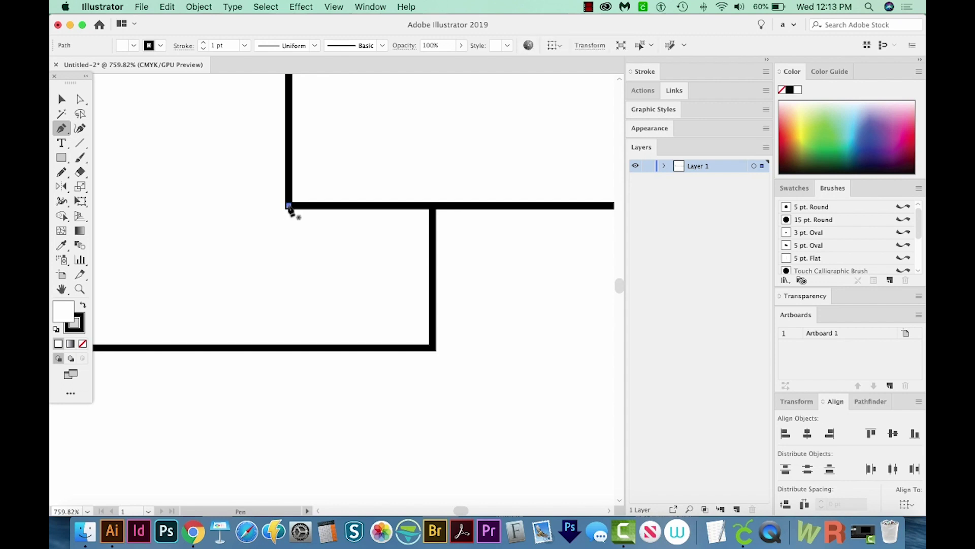
{"action": "left_click", "coordinate": [432, 349]}
{"action": "left_click", "coordinate": [432, 350]}
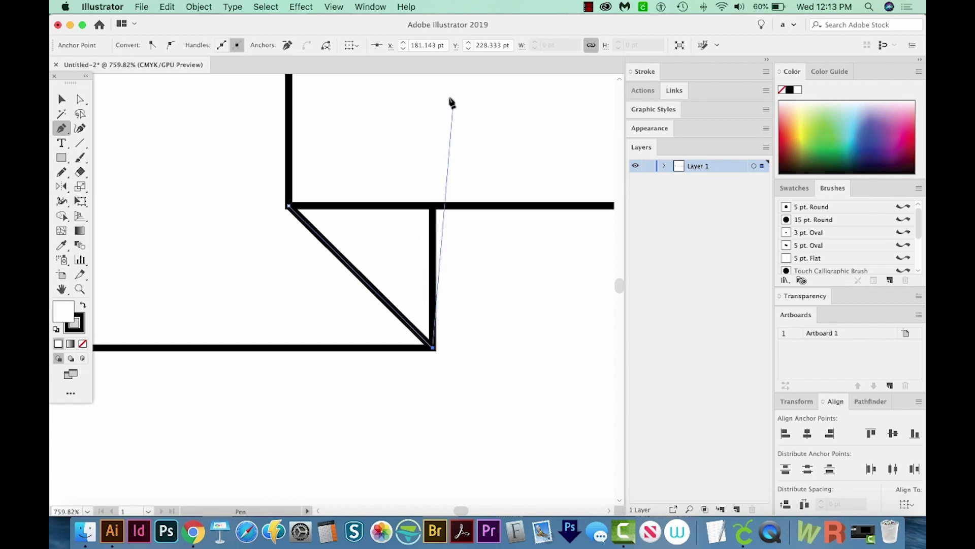
{"action": "left_click", "coordinate": [433, 208]}
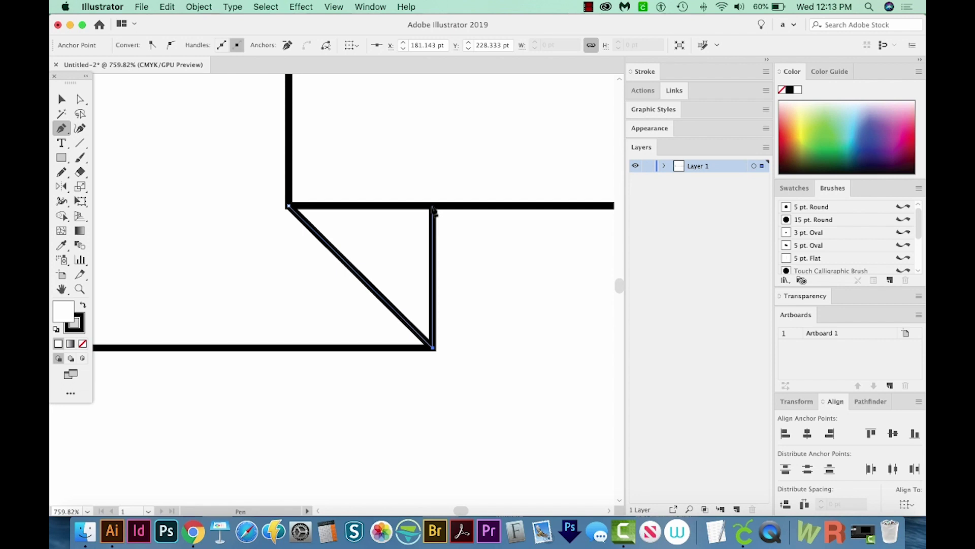
{"action": "left_click", "coordinate": [290, 207]}
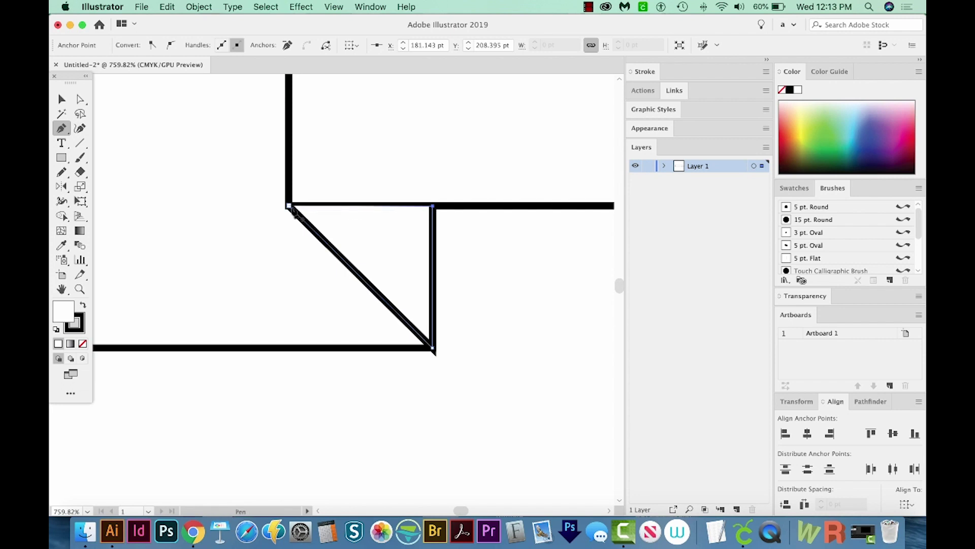
{"action": "left_click", "coordinate": [291, 207], "text": "super"}
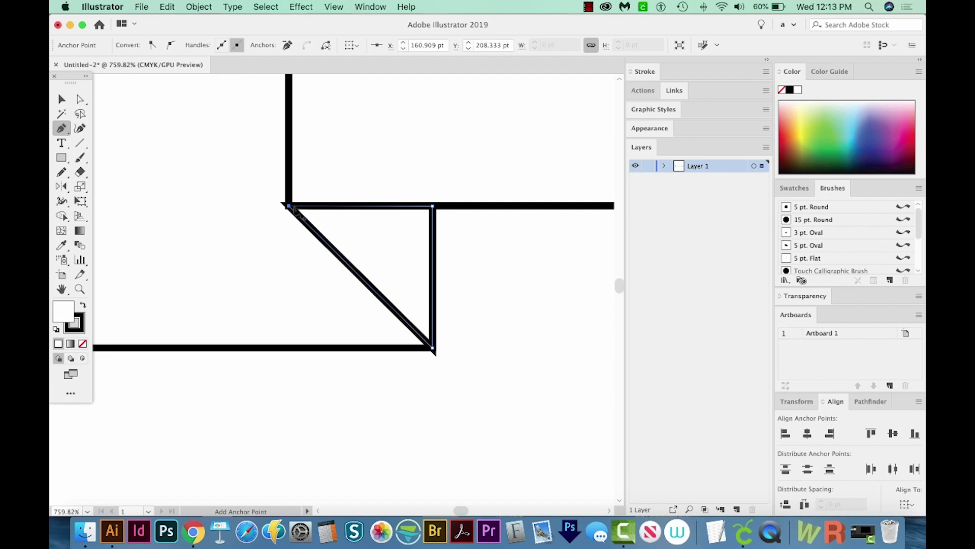
{"action": "key", "text": "super+minus"}
{"action": "key", "text": "super+minus"}
{"action": "key", "text": "super+minus"}
{"action": "key", "text": "super+minus"}
{"action": "key", "text": "super+minus"}
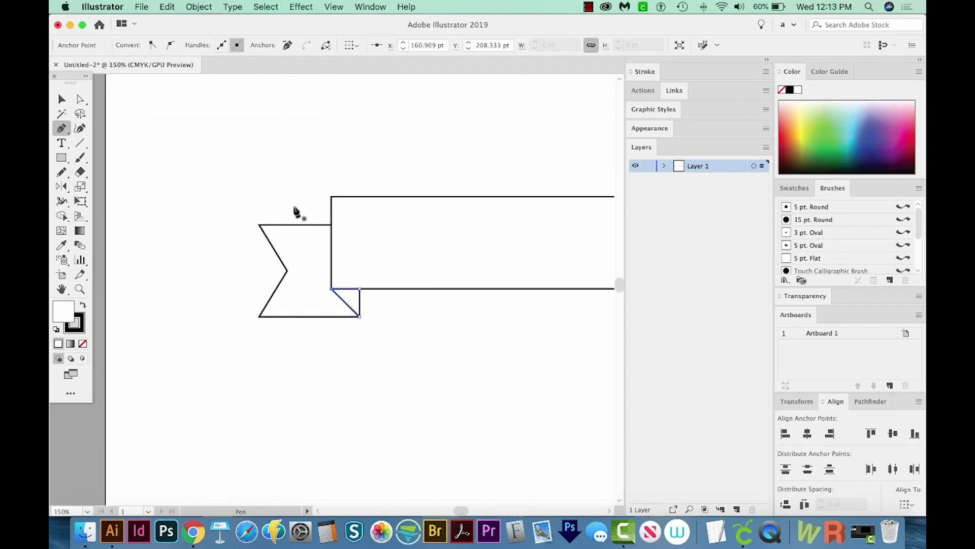
Zoom into the right side and pen a closed triangular fold from the banner's bottom-right corner to the tail
{"action": "scroll", "coordinate": [513, 285], "scroll_direction": "right", "scroll_amount": 10}
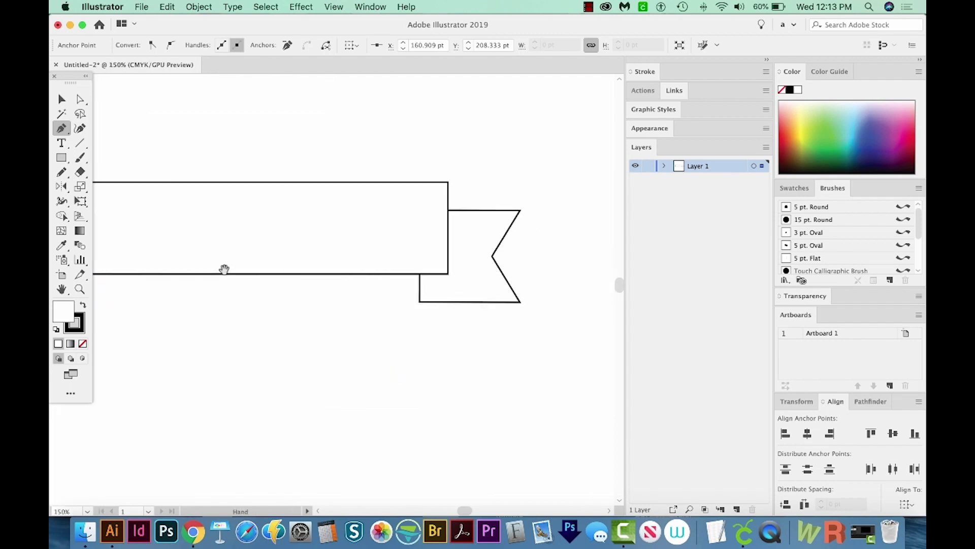
{"action": "key", "text": "z"}
{"action": "left_click_drag", "start_coordinate": [403, 312], "coordinate": [464, 259]}
{"action": "key", "text": "p"}
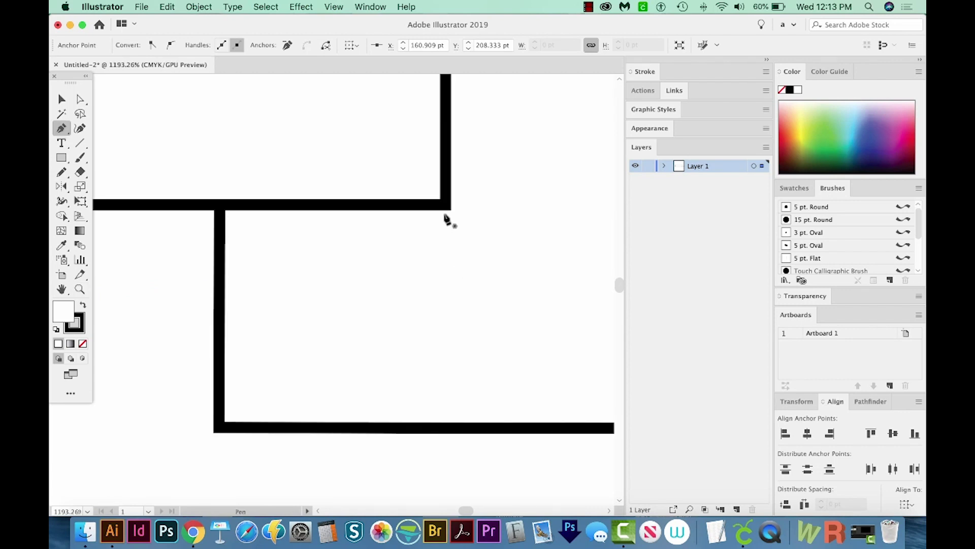
{"action": "left_click", "coordinate": [446, 206]}
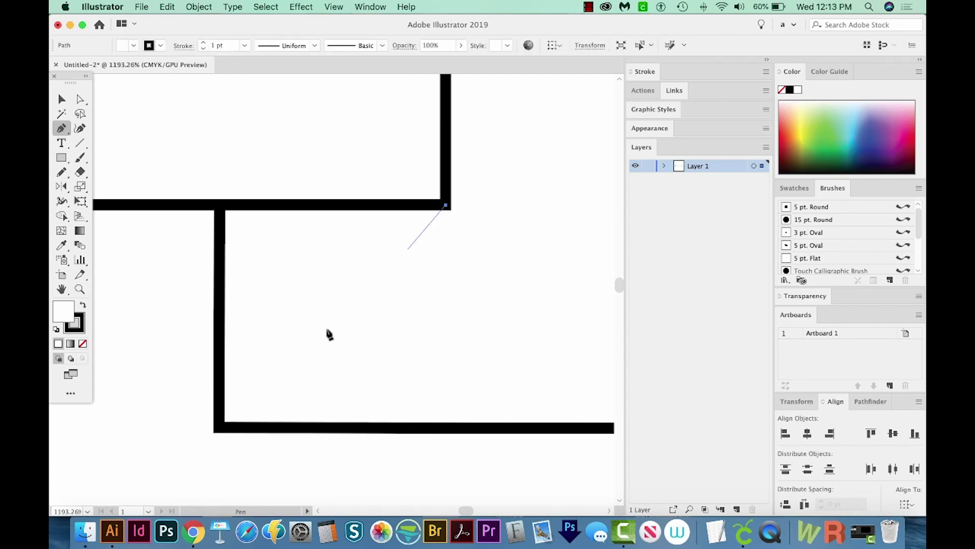
{"action": "left_click", "coordinate": [219, 427]}
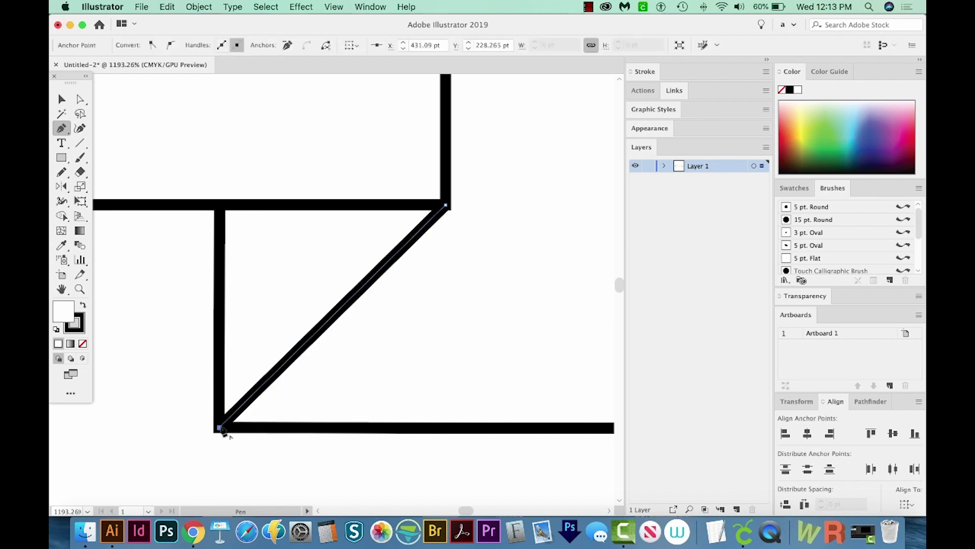
{"action": "left_click", "coordinate": [220, 206]}
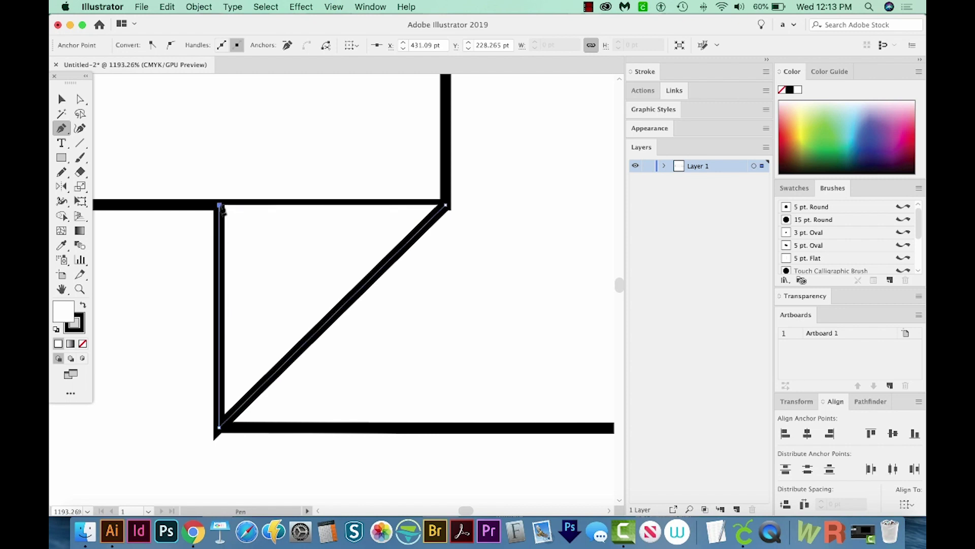
{"action": "left_click", "coordinate": [447, 206]}
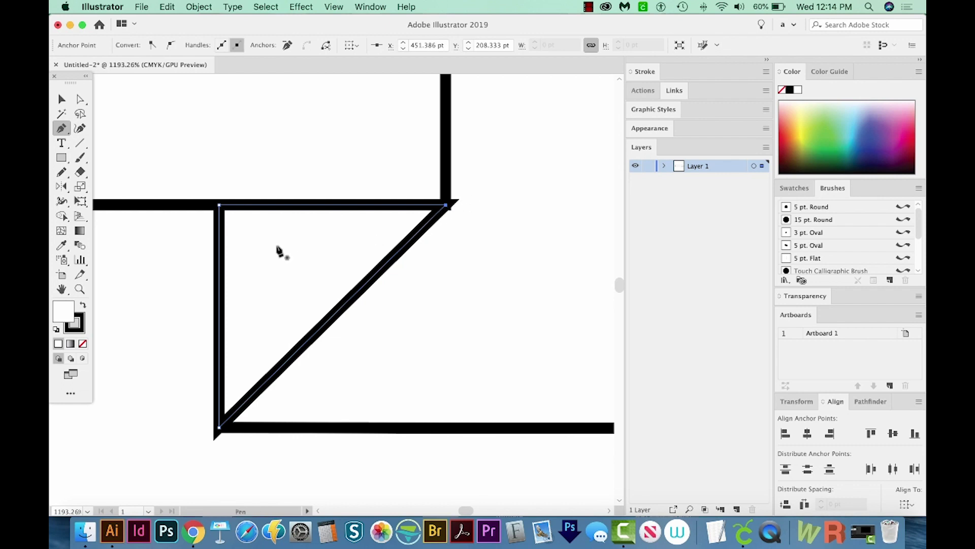
Zoom out to show the whole ribbon and select the central banner rectangle
{"action": "key", "text": "super+minus"}
{"action": "key", "text": "super+minus"}
{"action": "key", "text": "super+minus"}
{"action": "key", "text": "super+minus"}
{"action": "key", "text": "super+minus"}
{"action": "key", "text": "super+minus"}
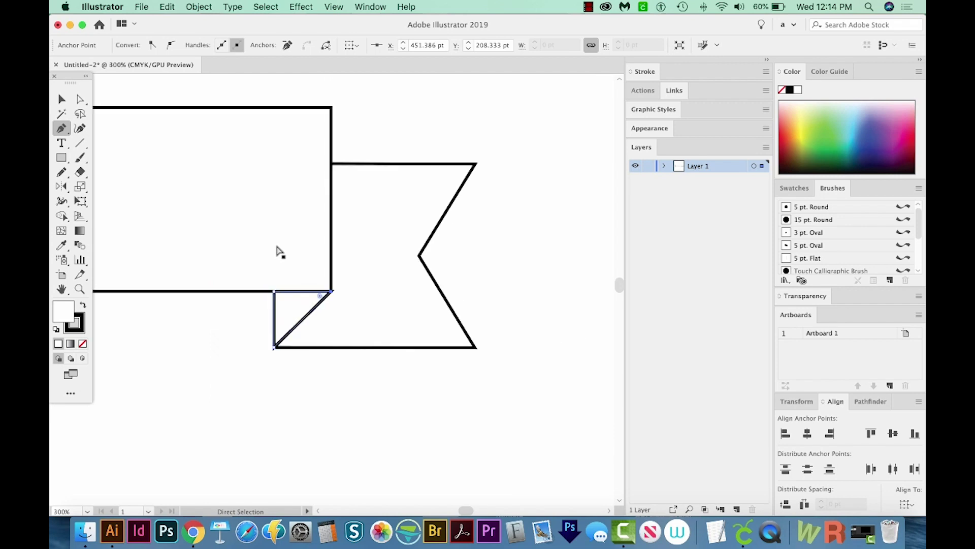
{"action": "key", "text": "space"}
{"action": "left_click_drag", "start_coordinate": [246, 303], "coordinate": [446, 266]}
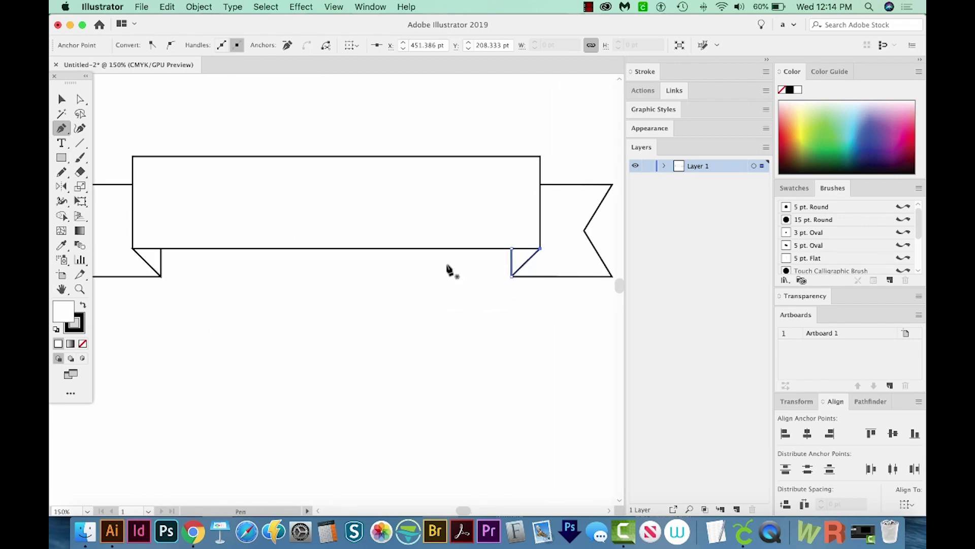
{"action": "key", "text": "super+minus"}
{"action": "scroll", "coordinate": [436, 262], "scroll_direction": "left", "scroll_amount": 6}
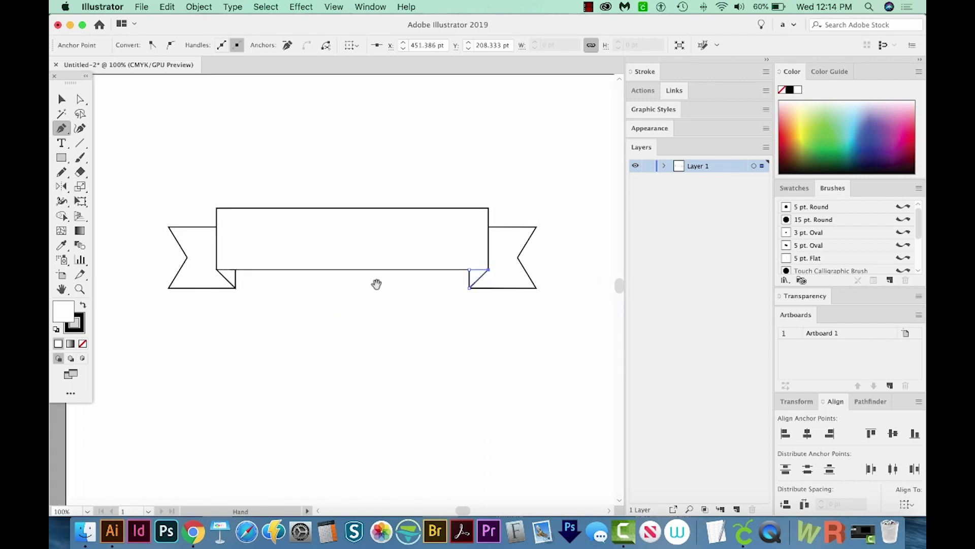
{"action": "key", "text": "v"}
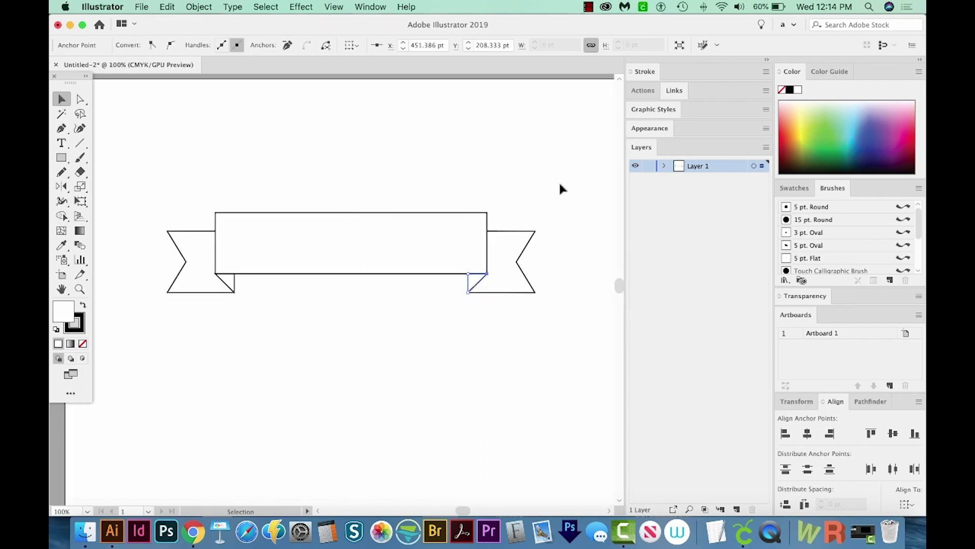
{"action": "left_click_drag", "start_coordinate": [426, 208], "coordinate": [395, 202]}
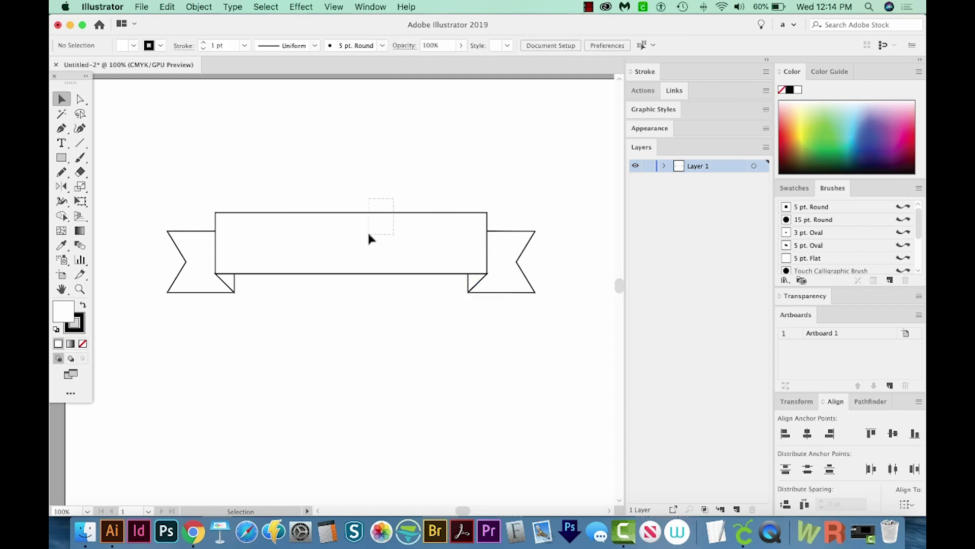
{"action": "left_click_drag", "start_coordinate": [370, 238], "coordinate": [370, 244]}
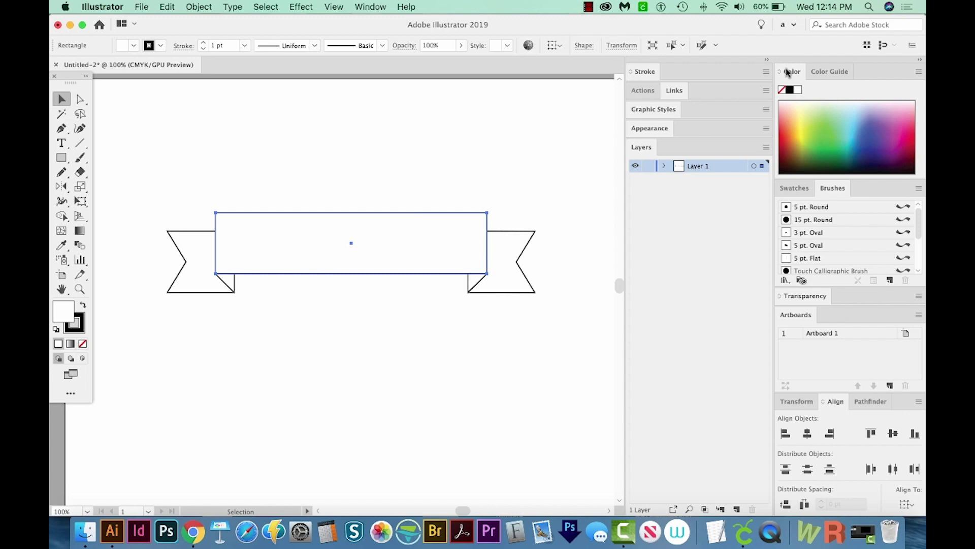
Fill the central rectangle with orange #f99a28 using the Color Picker
{"action": "left_click", "coordinate": [792, 121]}
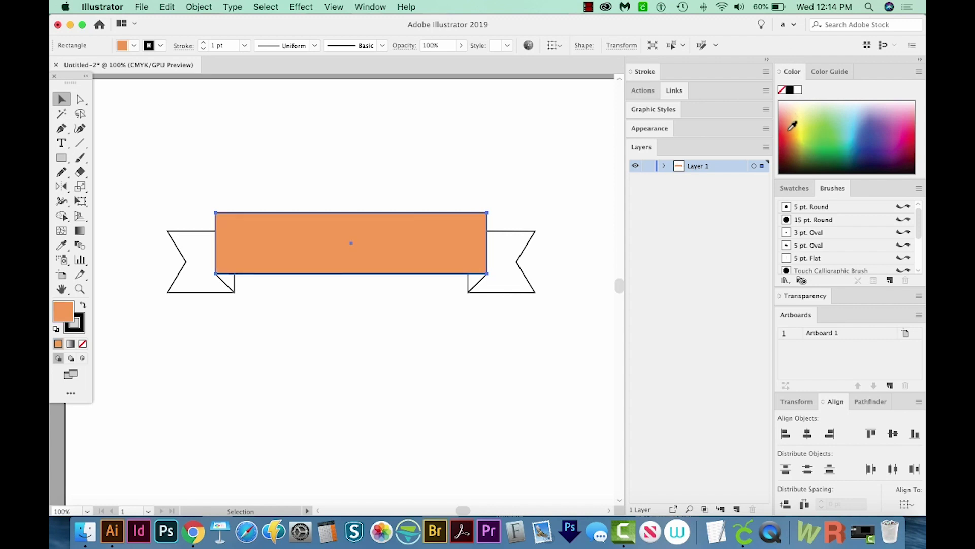
{"action": "scroll", "coordinate": [186, 288], "scroll_direction": "right", "scroll_amount": 1}
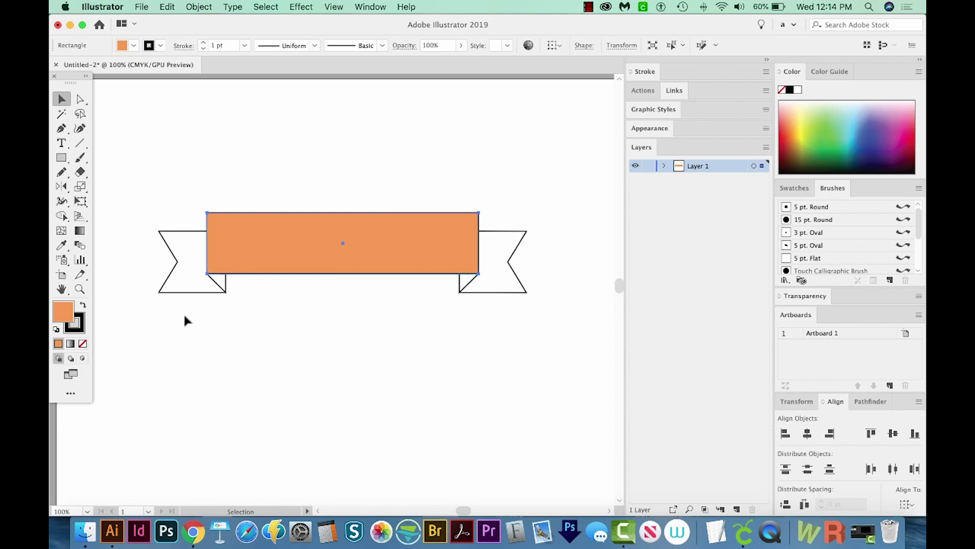
{"action": "scroll", "coordinate": [153, 312], "scroll_direction": "right", "scroll_amount": 1}
{"action": "double_click", "coordinate": [64, 315]}
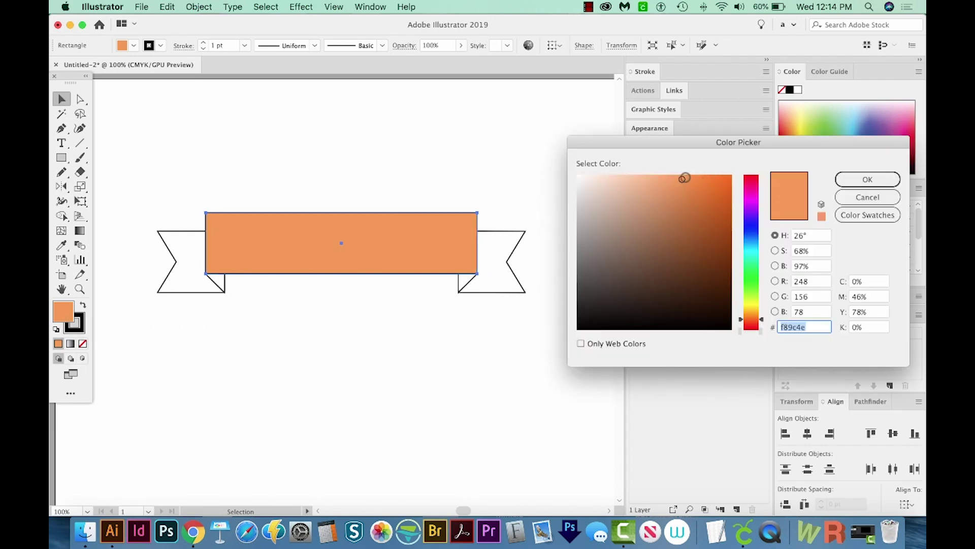
{"action": "left_click", "coordinate": [704, 187]}
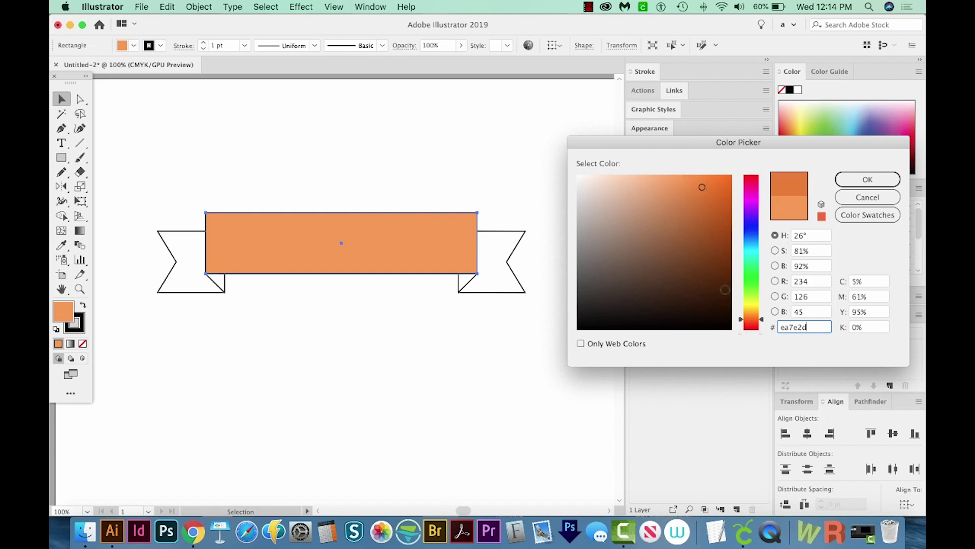
{"action": "left_click_drag", "start_coordinate": [762, 320], "coordinate": [762, 314]}
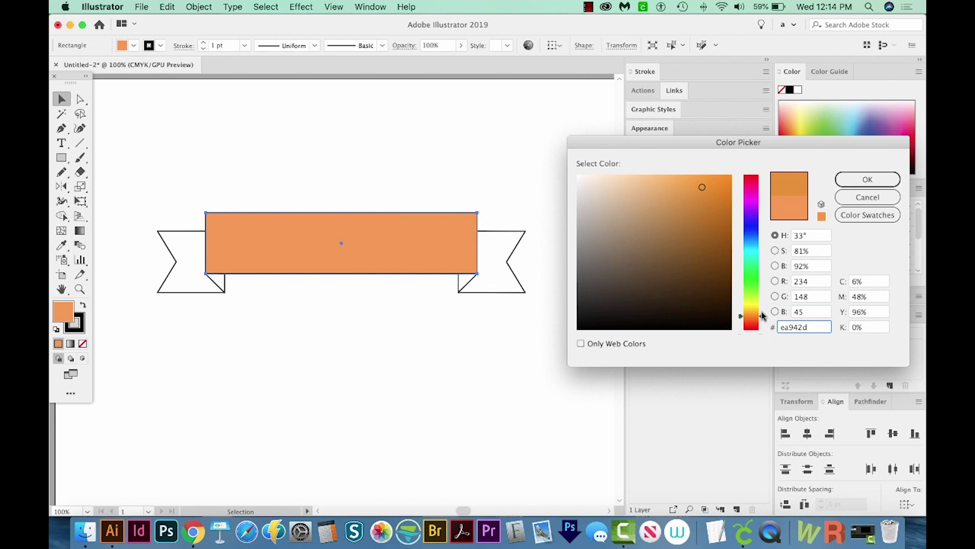
{"action": "left_click", "coordinate": [706, 178]}
{"action": "left_click", "coordinate": [857, 179]}
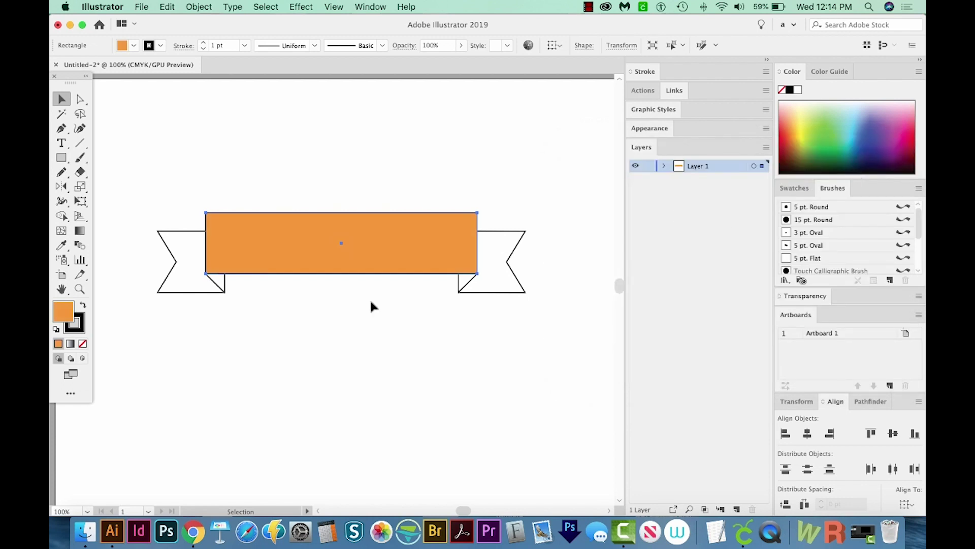
Select both ribbon end flags and copy the central band's orange onto them
{"action": "left_click", "coordinate": [176, 242]}
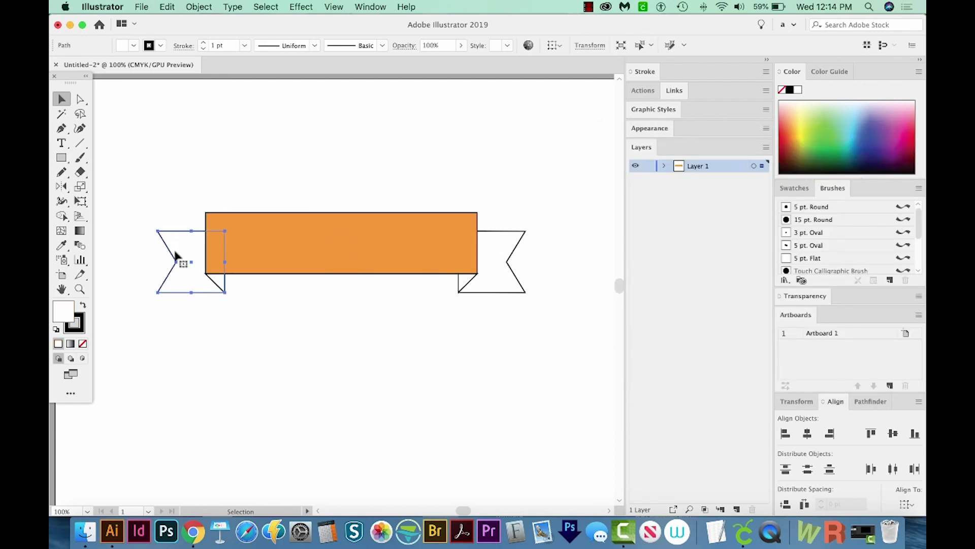
{"action": "left_click", "coordinate": [517, 252], "text": "shift"}
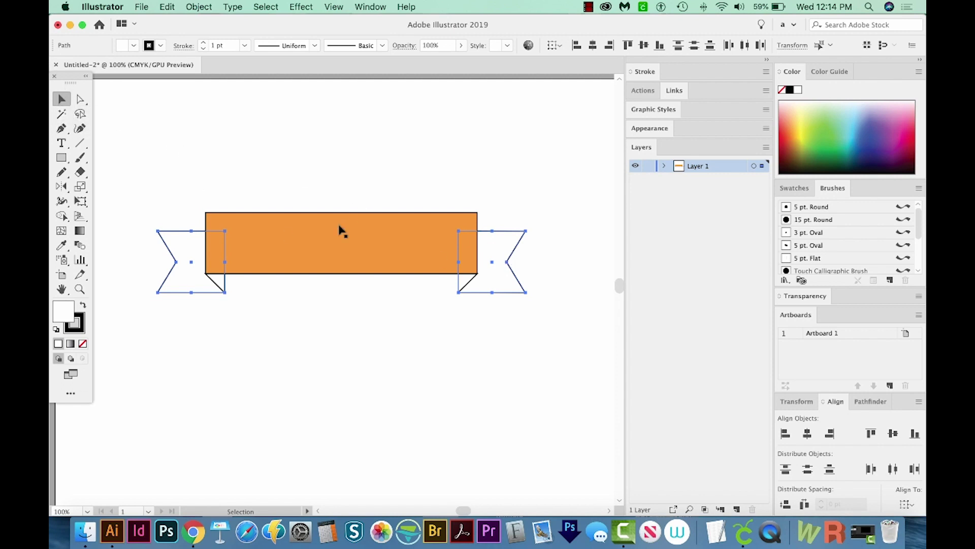
{"action": "key", "text": "i"}
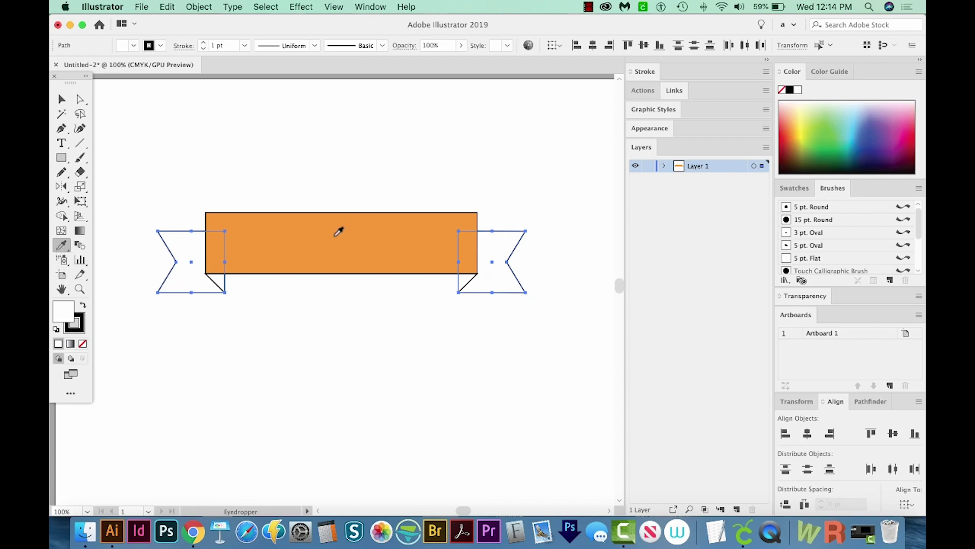
{"action": "left_click", "coordinate": [339, 231]}
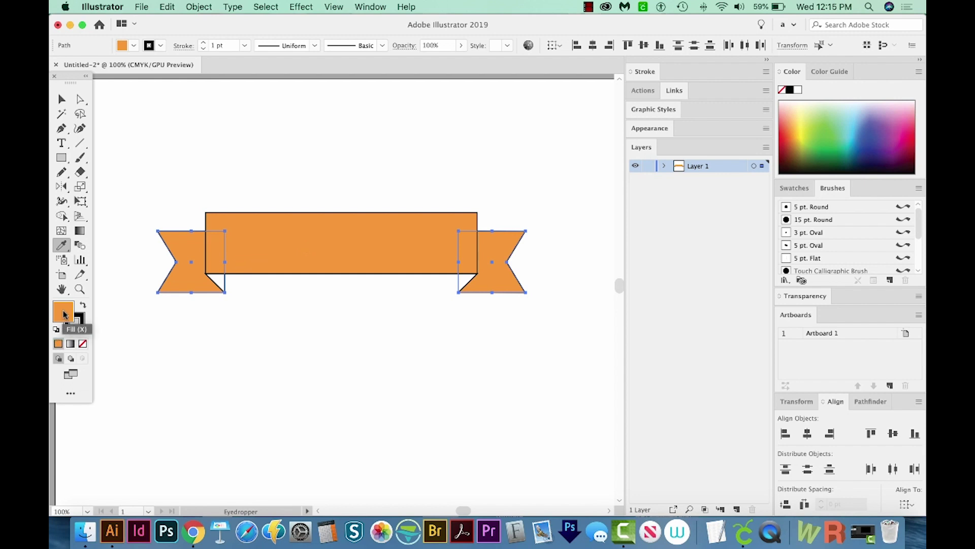
Darken the flags' fill to #e28a2b after undoing a too-dark first attempt, then deselect
{"action": "double_click", "coordinate": [63, 311]}
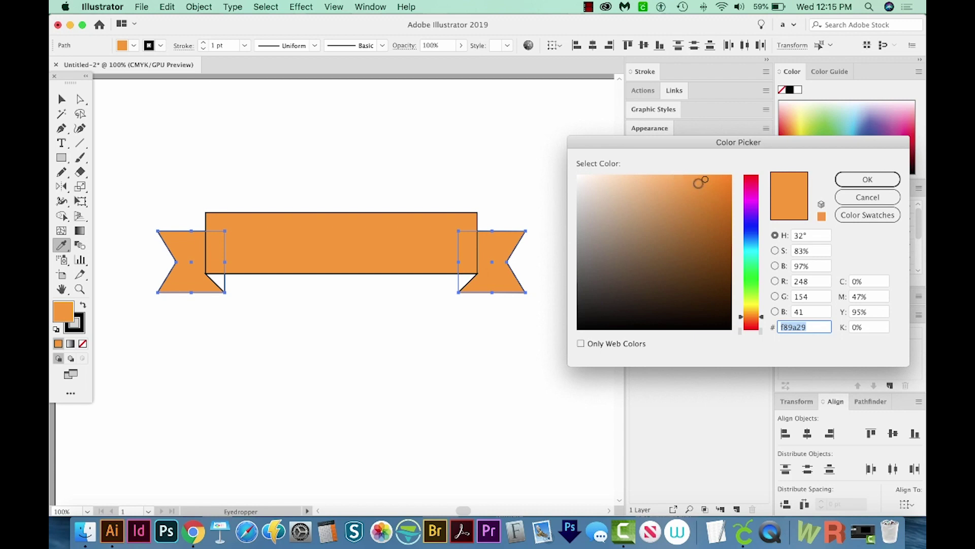
{"action": "left_click_drag", "start_coordinate": [721, 197], "coordinate": [716, 199]}
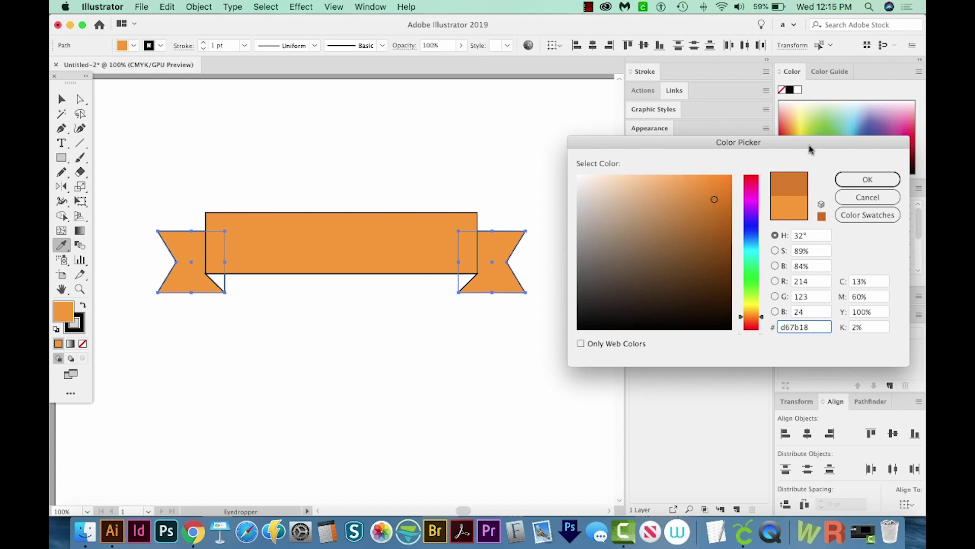
{"action": "left_click", "coordinate": [864, 179]}
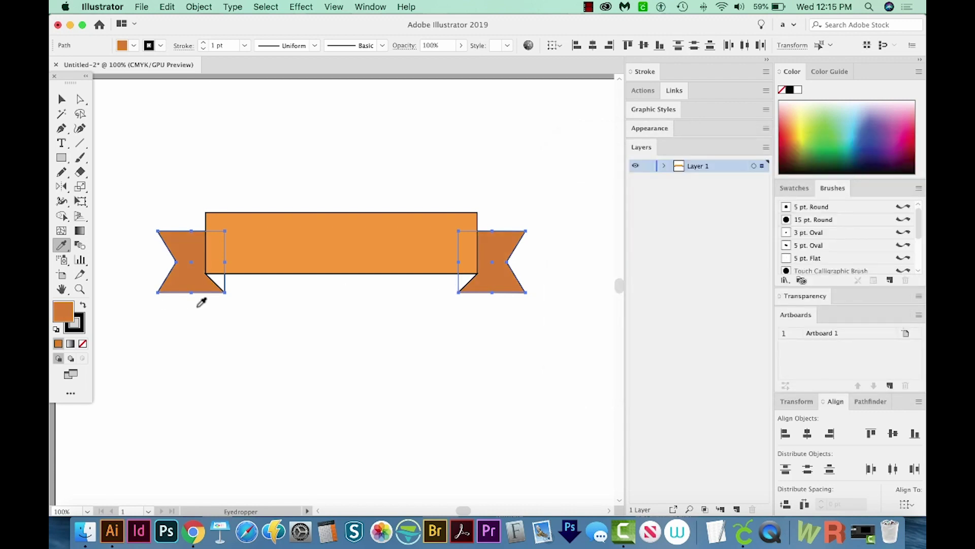
{"action": "key", "text": "super+z"}
{"action": "double_click", "coordinate": [60, 316]}
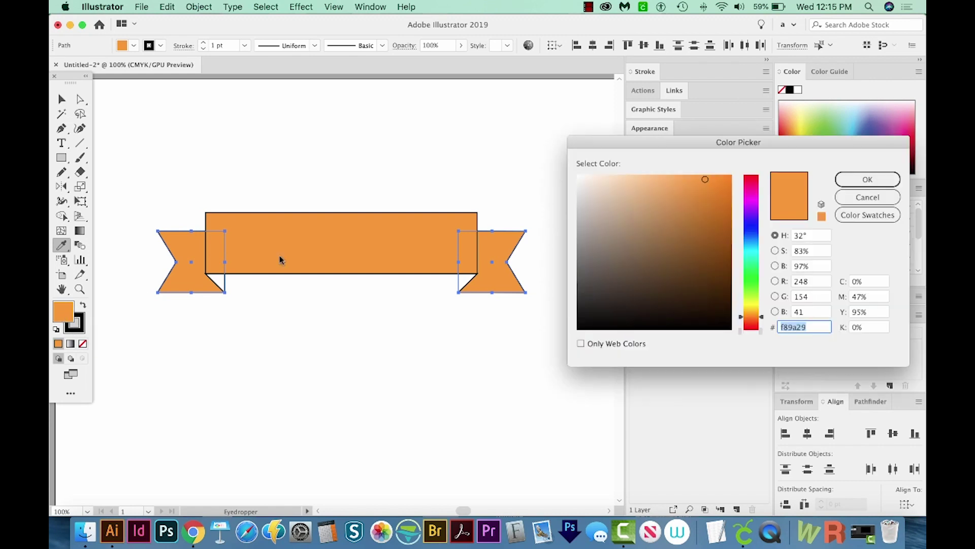
{"action": "left_click_drag", "start_coordinate": [707, 190], "coordinate": [702, 192]}
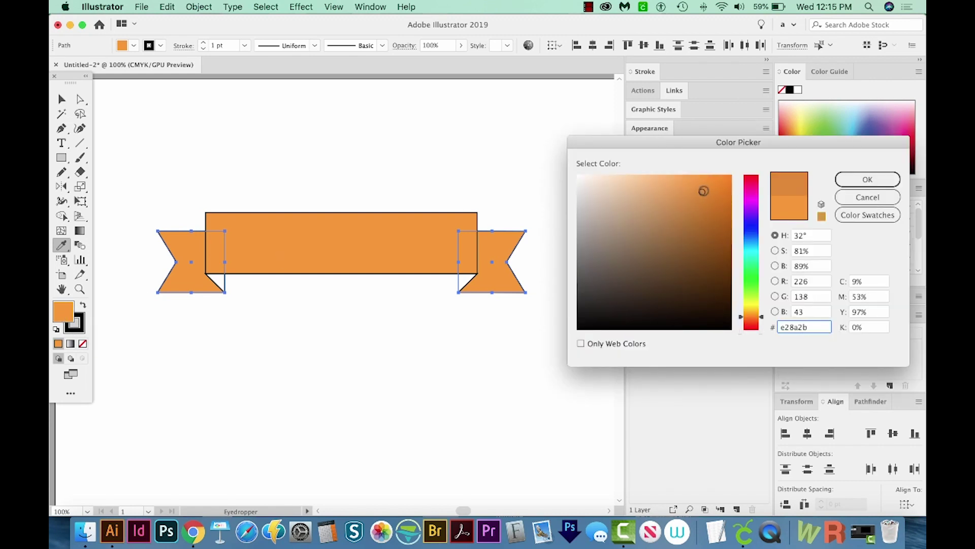
{"action": "left_click", "coordinate": [838, 179]}
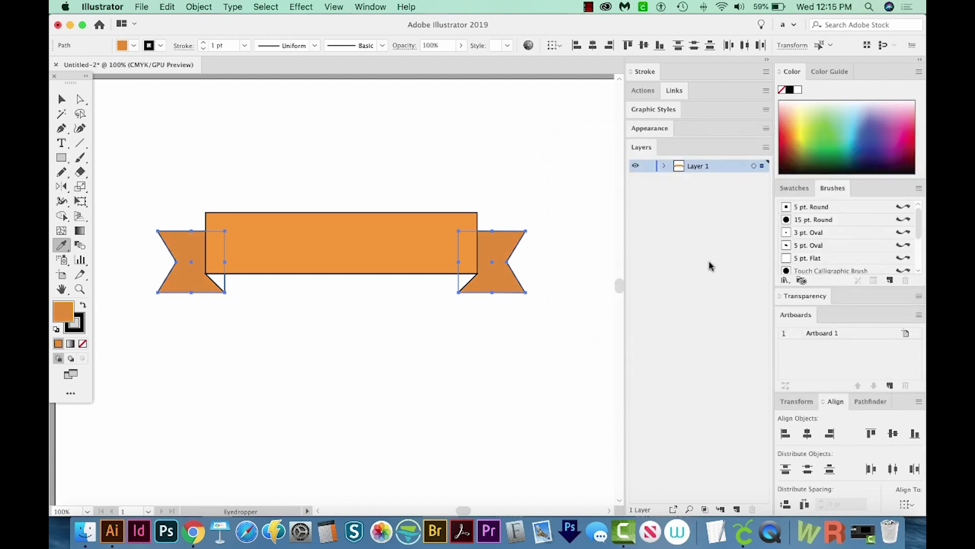
{"action": "key", "text": "super+shift+a"}
Select both fold triangles and sample the flag orange onto them
{"action": "key", "text": "v"}
{"action": "left_click", "coordinate": [222, 285]}
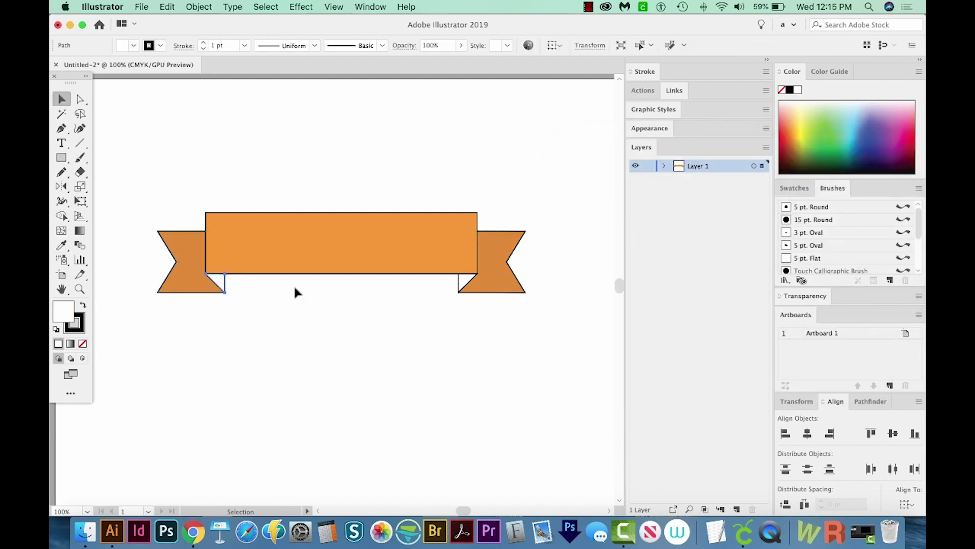
{"action": "left_click", "coordinate": [464, 283], "text": "shift"}
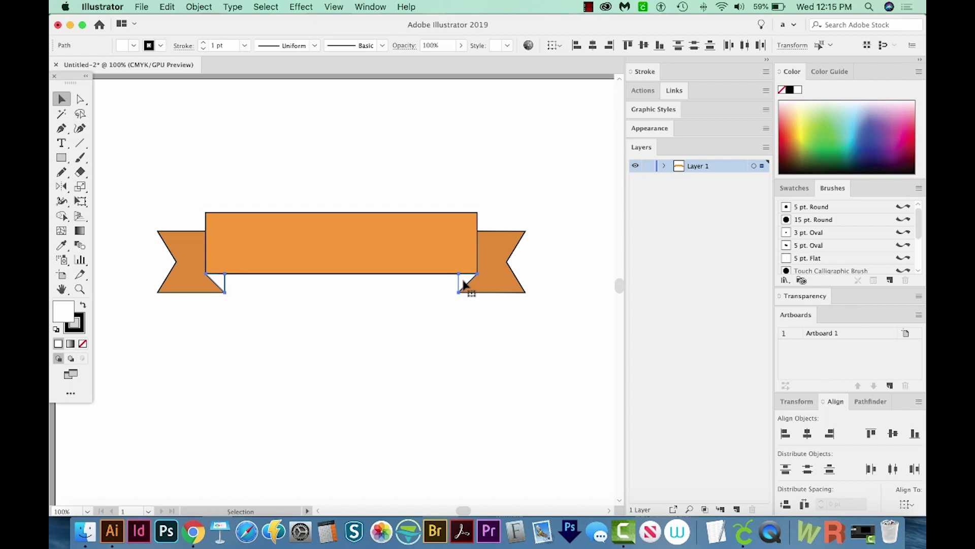
{"action": "scroll", "coordinate": [465, 284], "scroll_direction": "left", "scroll_amount": 1}
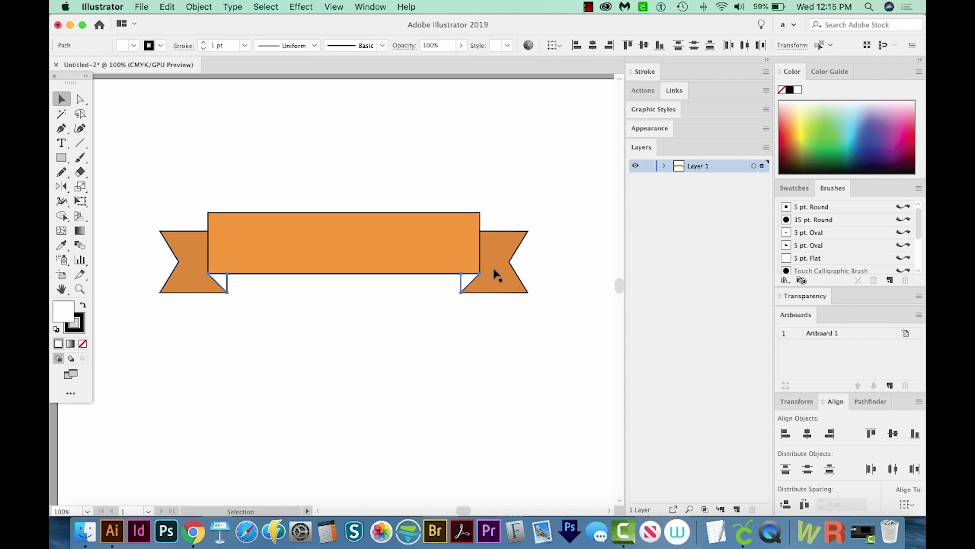
{"action": "key", "text": "i"}
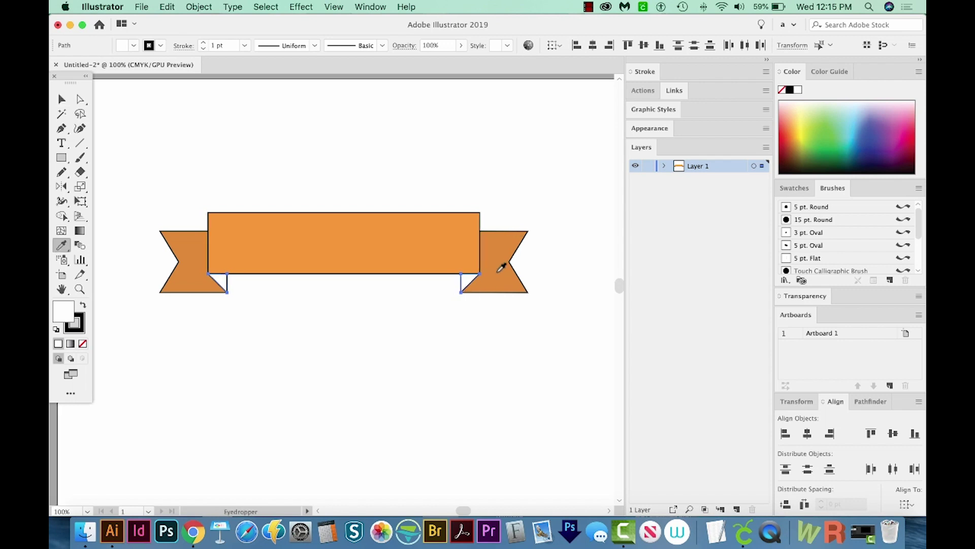
{"action": "left_click", "coordinate": [501, 268]}
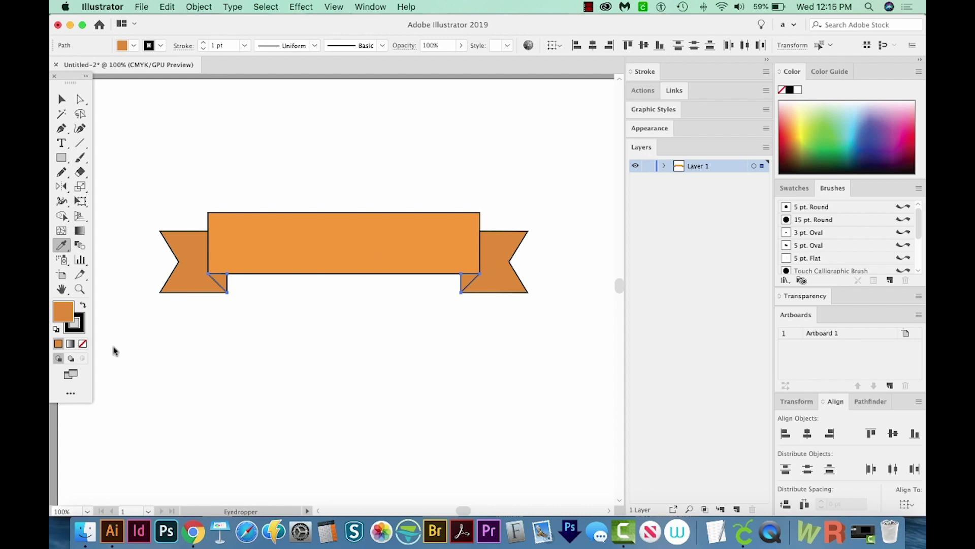
Deepen the fold triangles' fill to #c66f18 and deselect
{"action": "double_click", "coordinate": [65, 311]}
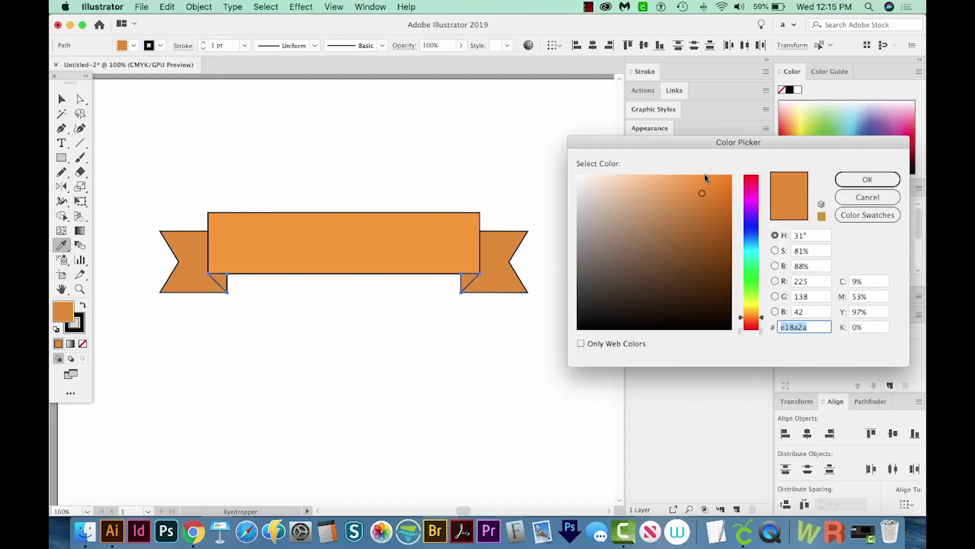
{"action": "left_click", "coordinate": [714, 208]}
{"action": "left_click", "coordinate": [867, 179]}
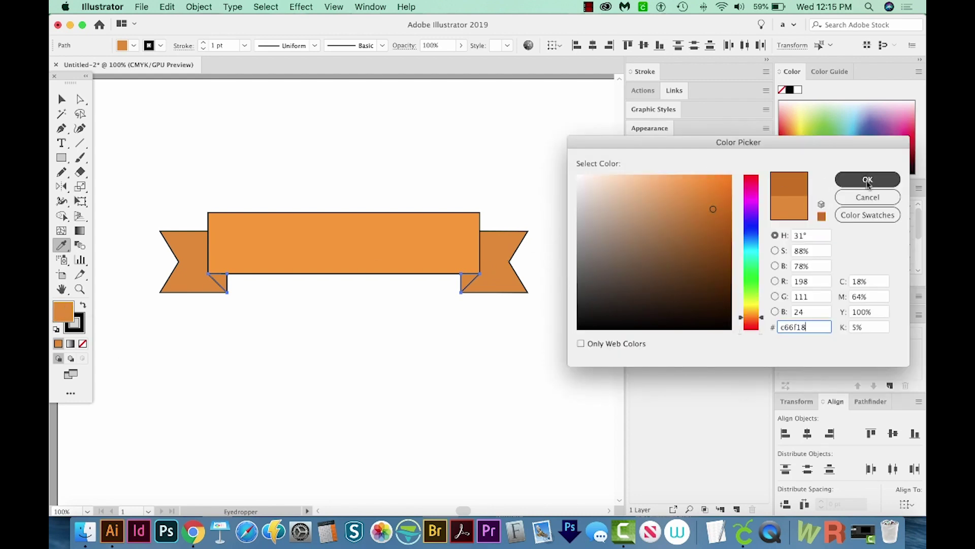
{"action": "key", "text": "super+shift+a"}
{"action": "scroll", "coordinate": [397, 333], "scroll_direction": "down", "scroll_amount": 1}
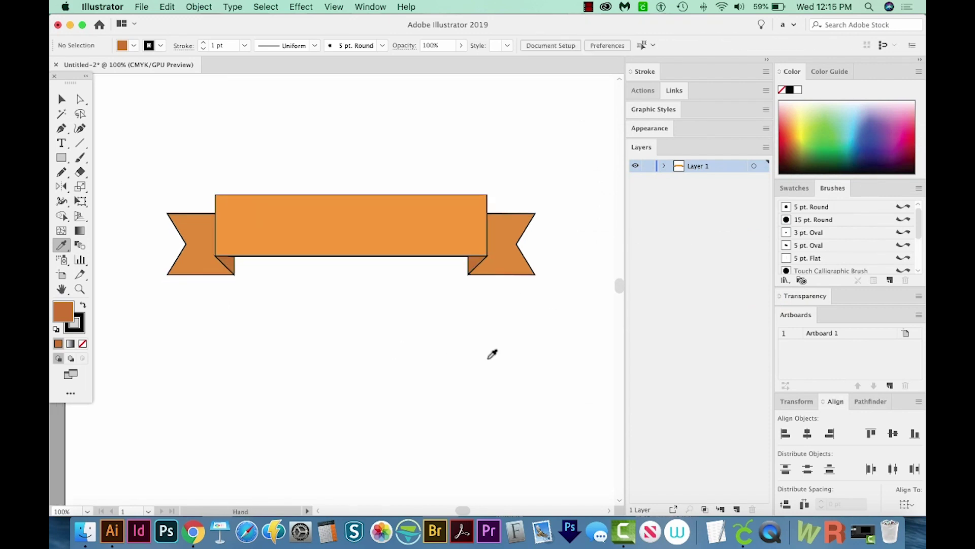
{"action": "key", "text": "v"}
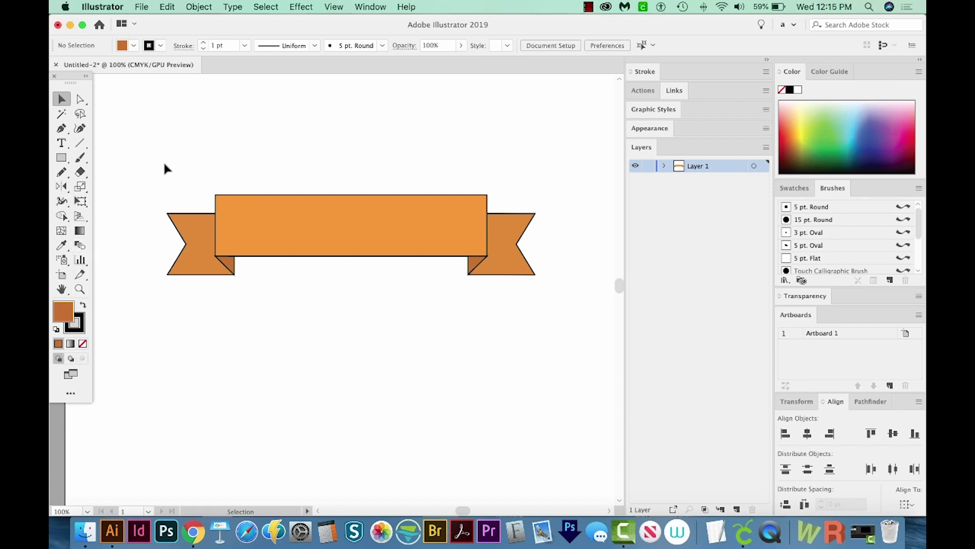
Set the stroke of all selected banner pieces to None, then deselect and reposition the view
{"action": "left_click_drag", "start_coordinate": [550, 330], "coordinate": [201, 190]}
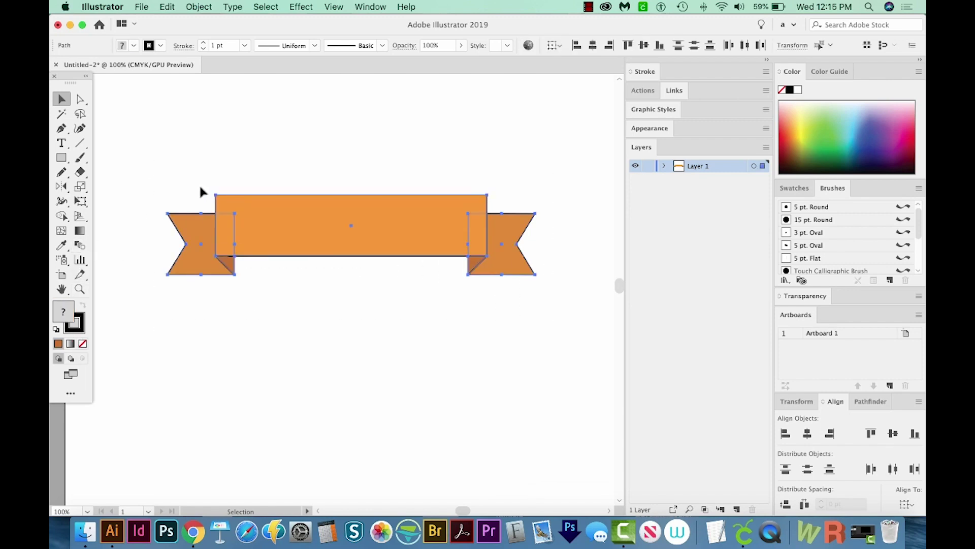
{"action": "left_click", "coordinate": [83, 328]}
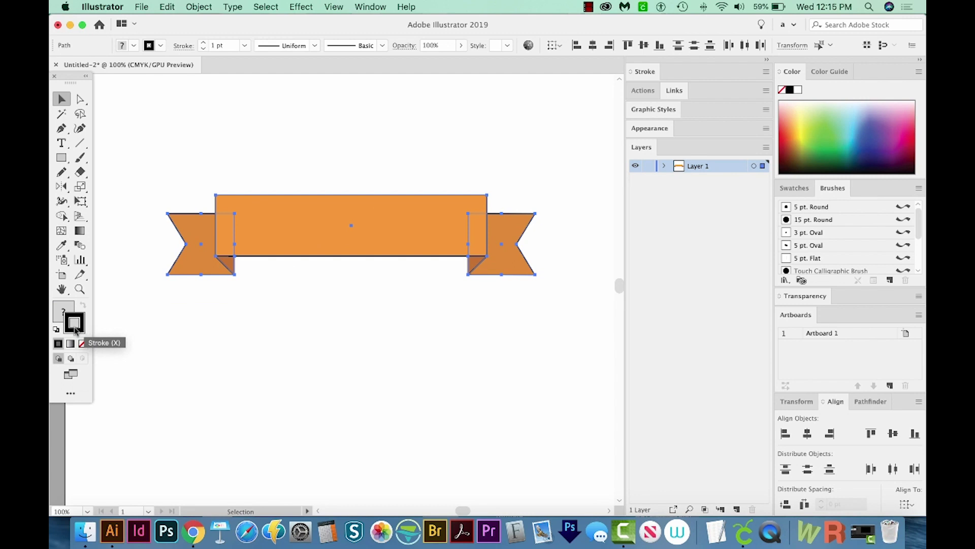
{"action": "key", "text": "slash"}
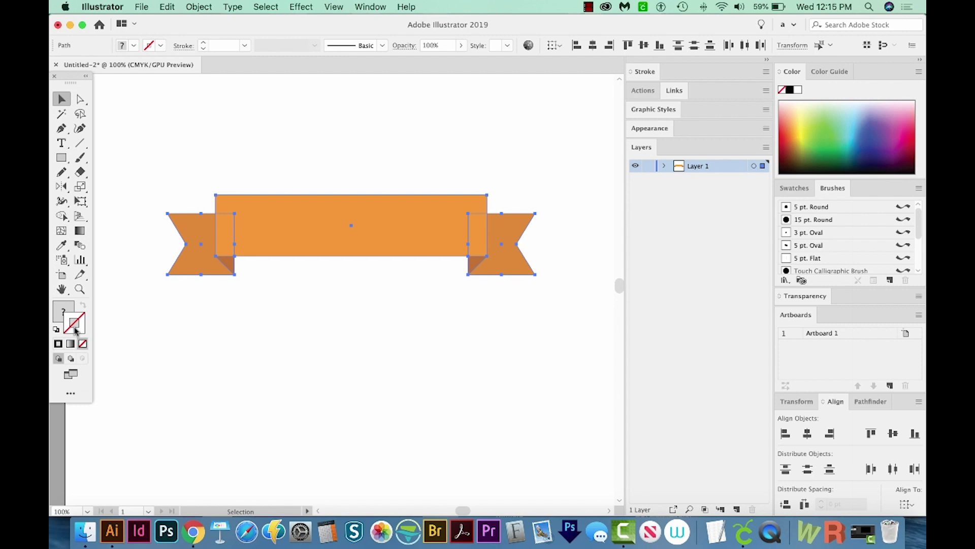
{"action": "left_click", "coordinate": [449, 378]}
{"action": "left_click_drag", "start_coordinate": [386, 355], "coordinate": [392, 362]}
{"action": "scroll", "coordinate": [392, 363], "scroll_direction": "down", "scroll_amount": 1}
{"action": "scroll", "coordinate": [392, 363], "scroll_direction": "left", "scroll_amount": 1}
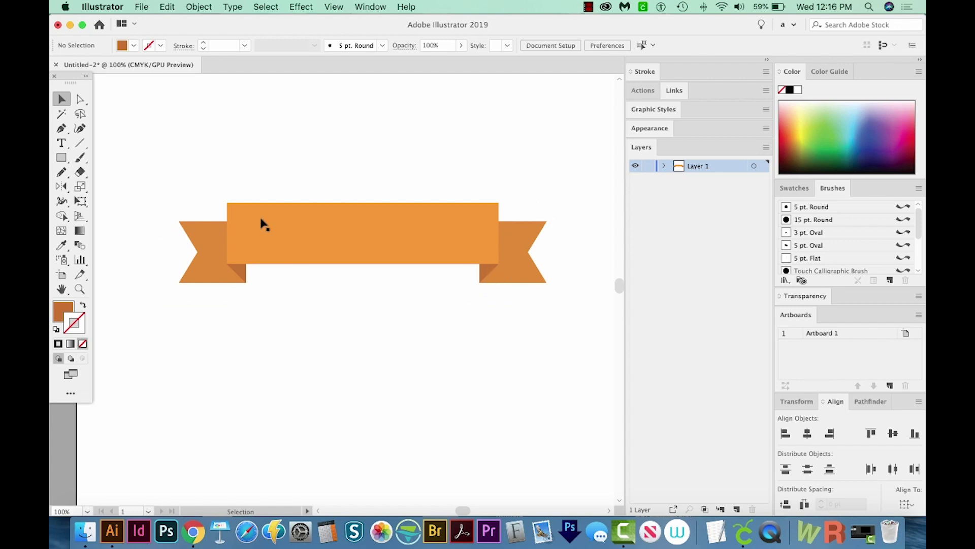
{"action": "left_click_drag", "start_coordinate": [306, 314], "coordinate": [305, 323]}
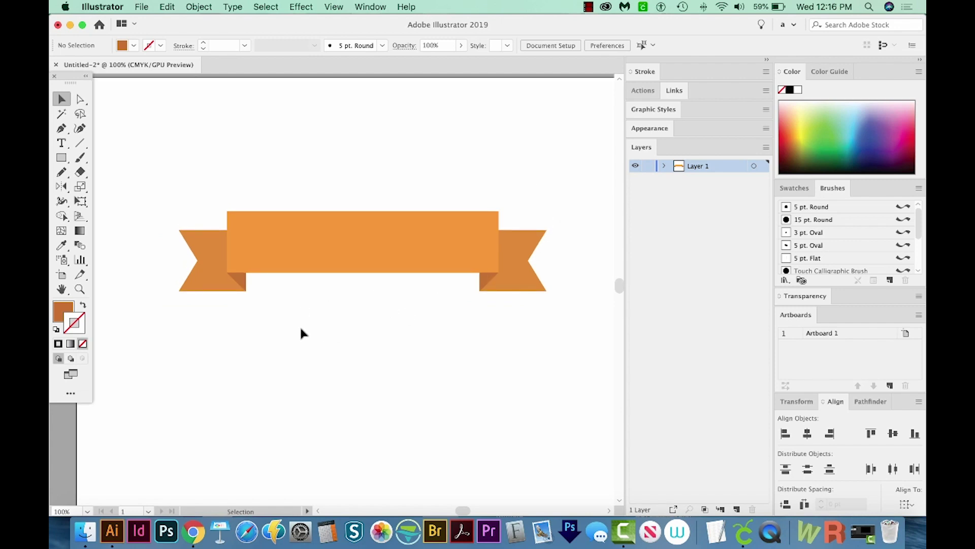
Add a 'Design Bundles' text line below the banner
{"action": "key", "text": "t"}
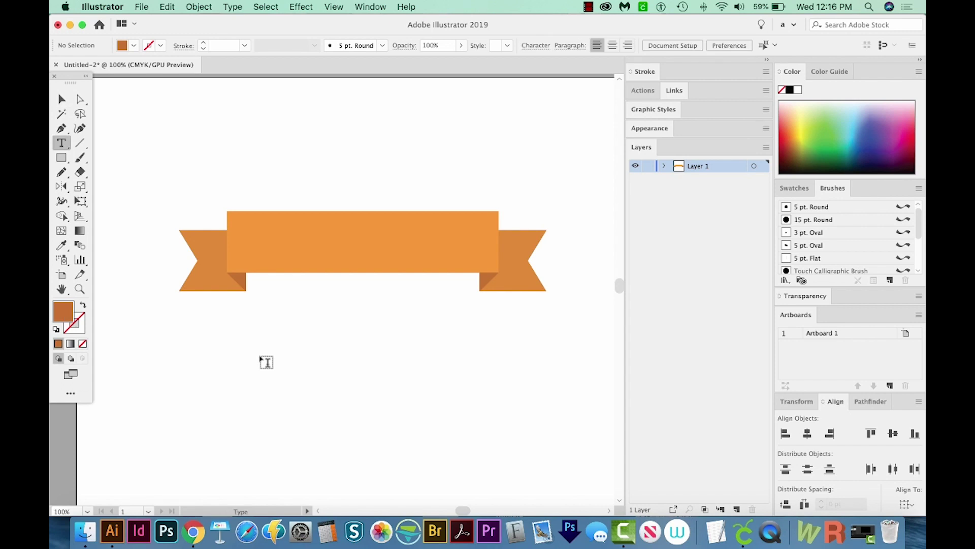
{"action": "left_click", "coordinate": [266, 362]}
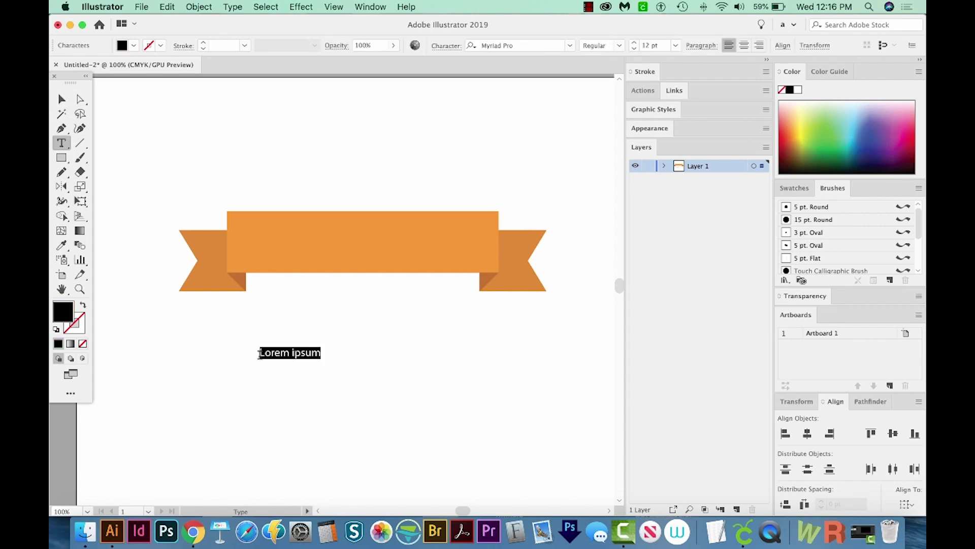
{"action": "type", "text": "Design Bundles"}
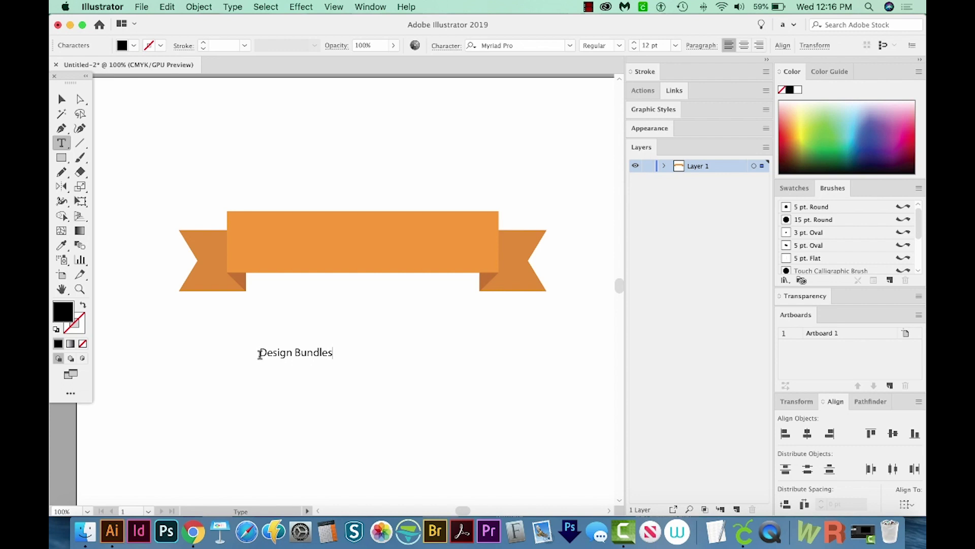
Scale the text up to about 41 pt and move it just under the banner
{"action": "left_click", "coordinate": [62, 99]}
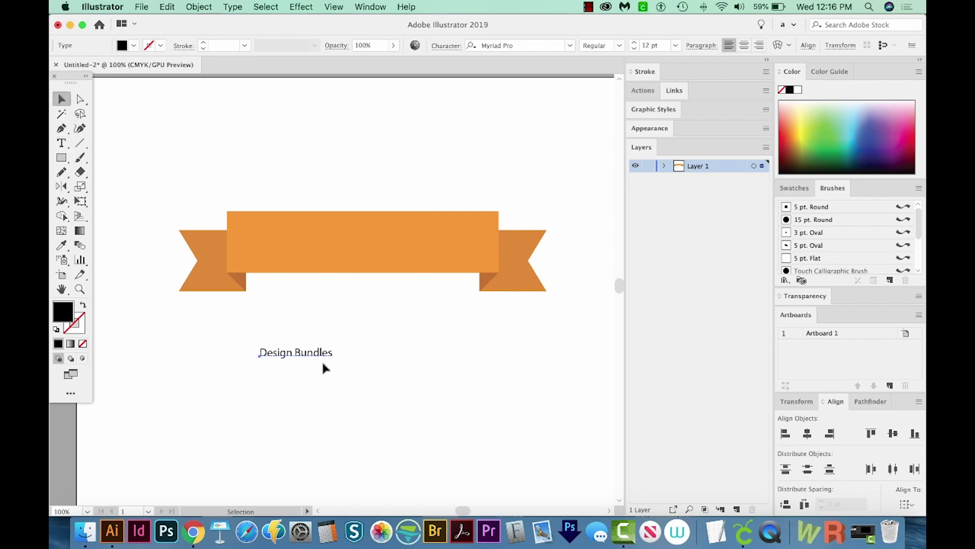
{"action": "key", "text": "super+shift+b"}
{"action": "left_click_drag", "start_coordinate": [332, 347], "coordinate": [512, 276]}
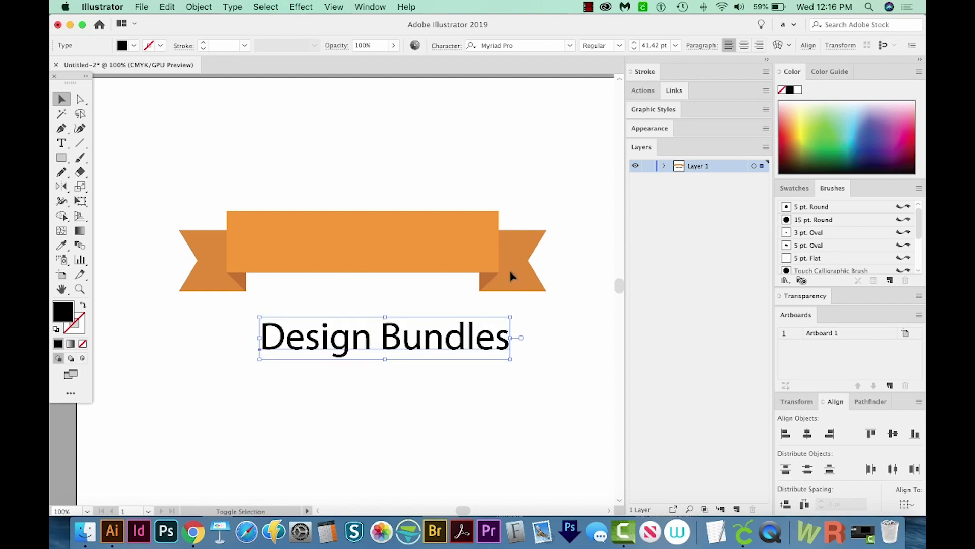
{"action": "left_click_drag", "start_coordinate": [318, 348], "coordinate": [301, 343]}
Set the text font to Montserrat Bold
{"action": "left_click", "coordinate": [522, 45]}
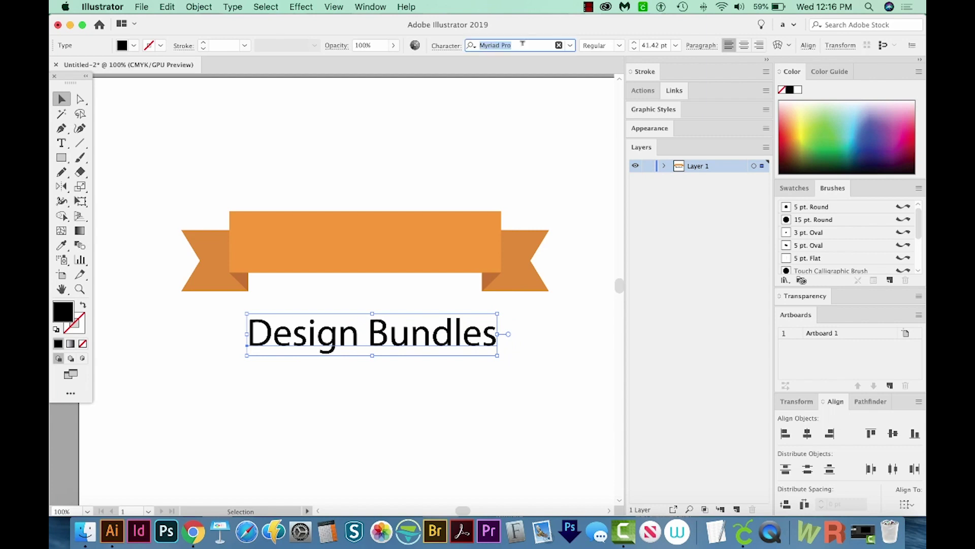
{"action": "type", "text": "montserrat"}
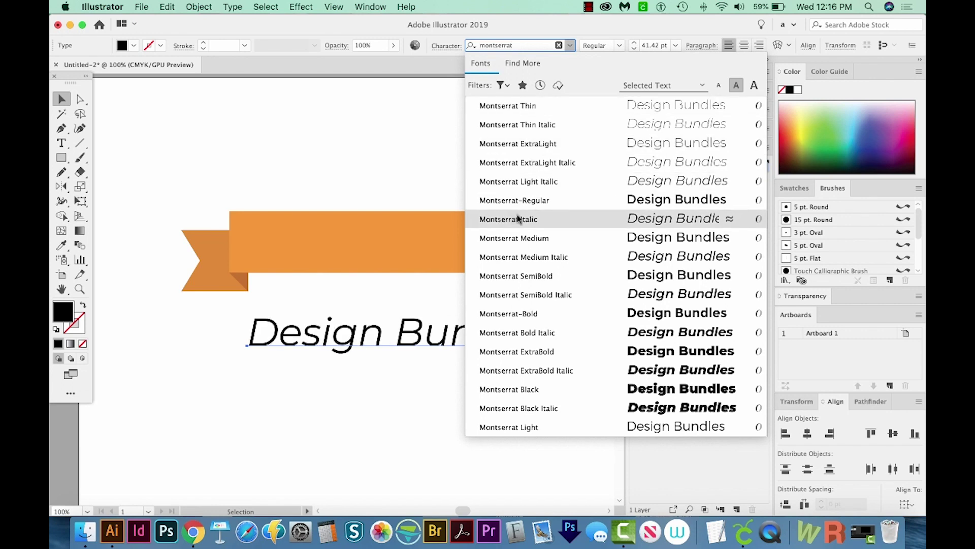
{"action": "left_click", "coordinate": [505, 316]}
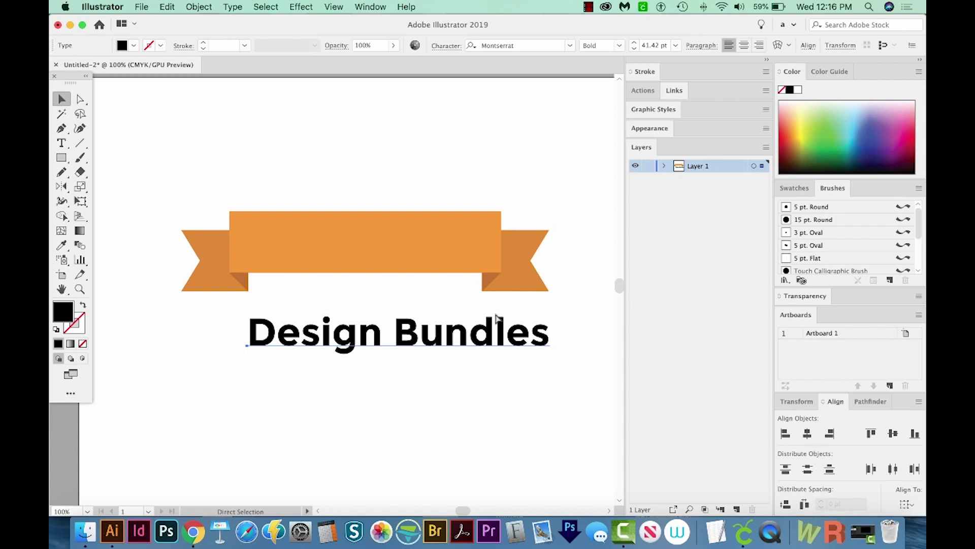
Change the text to UPPERCASE and scale it down to about 29.7 pt
{"action": "left_click", "coordinate": [198, 7]}
{"action": "mouse_move", "coordinate": [229, 5]}
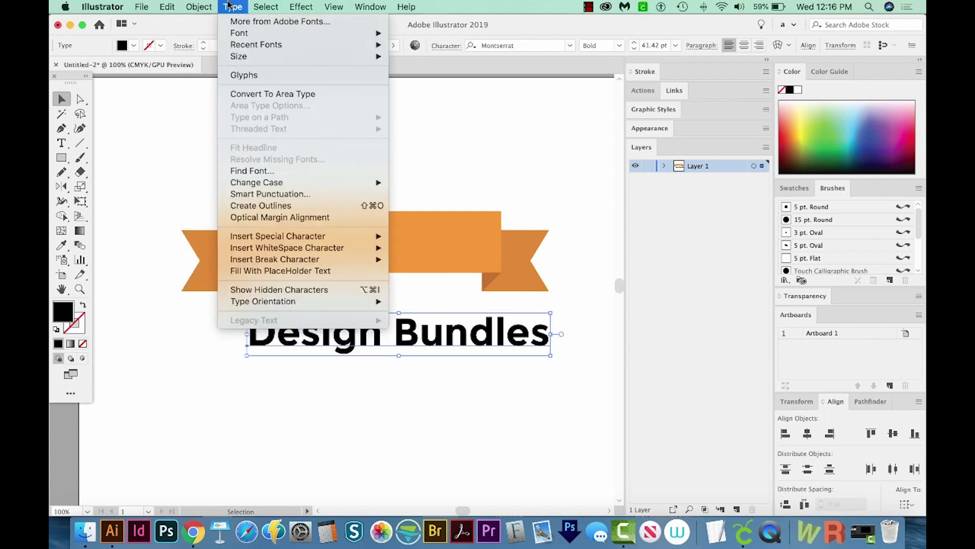
{"action": "mouse_move", "coordinate": [279, 189]}
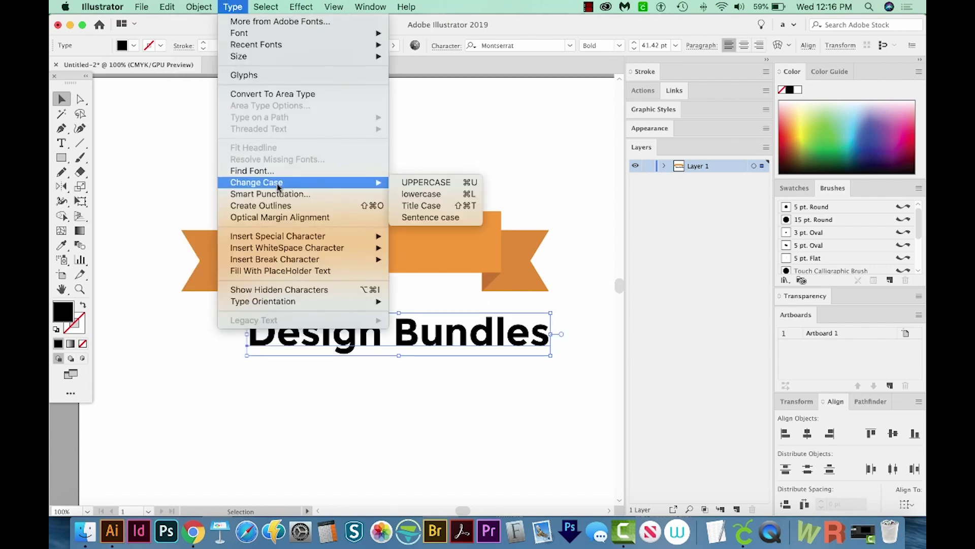
{"action": "left_click", "coordinate": [476, 183]}
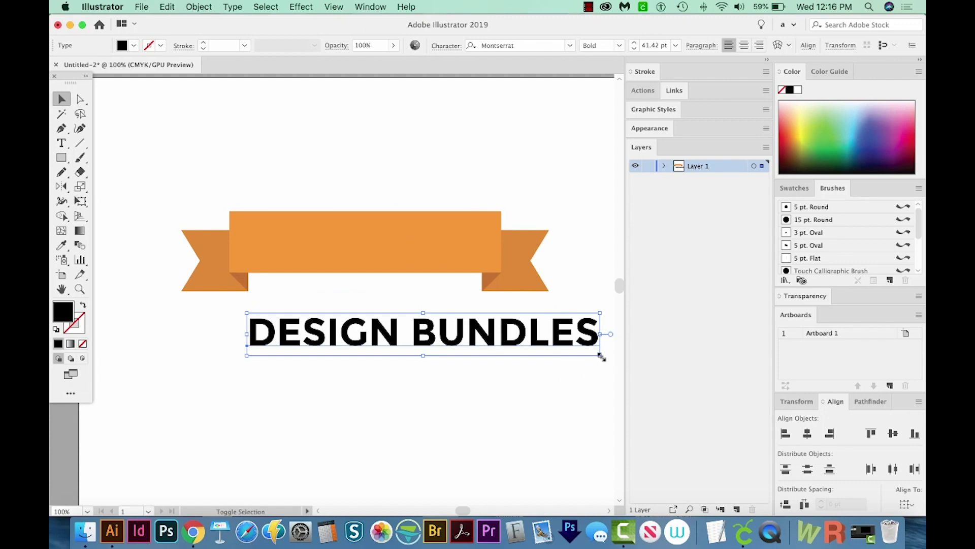
{"action": "left_click_drag", "start_coordinate": [600, 352], "coordinate": [500, 350]}
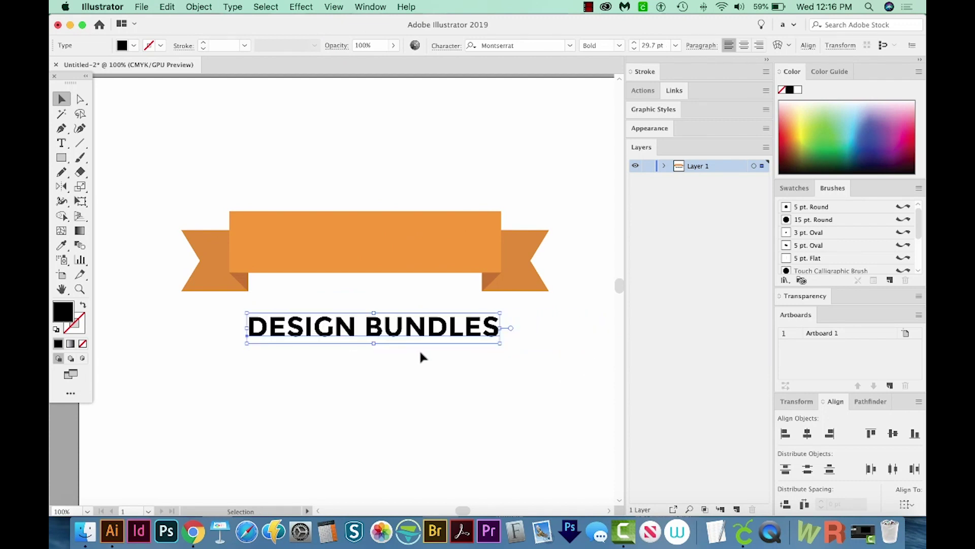
Move the text onto the ribbon, shrink it to 27.26 pt, and nudge it down
{"action": "left_click_drag", "start_coordinate": [287, 333], "coordinate": [283, 247]}
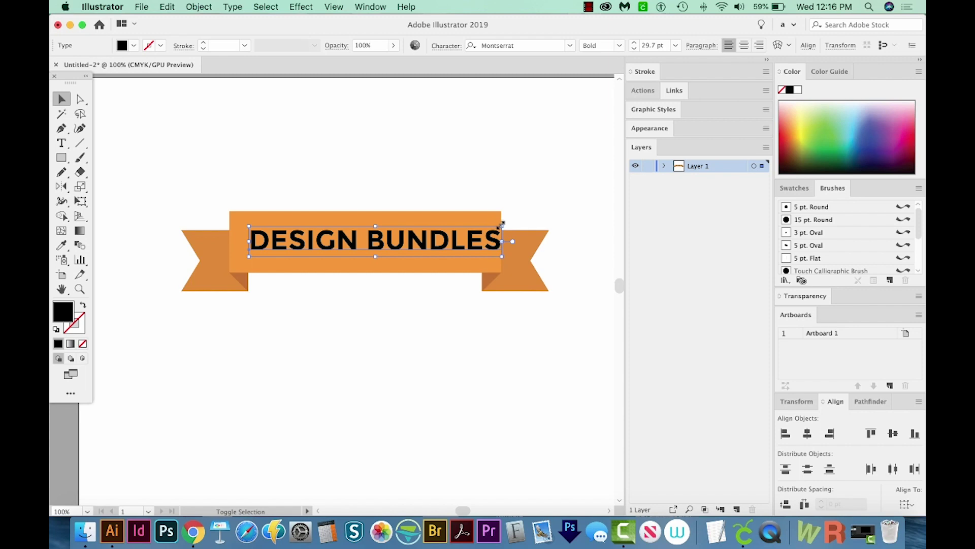
{"action": "left_click_drag", "start_coordinate": [501, 223], "coordinate": [486, 228]}
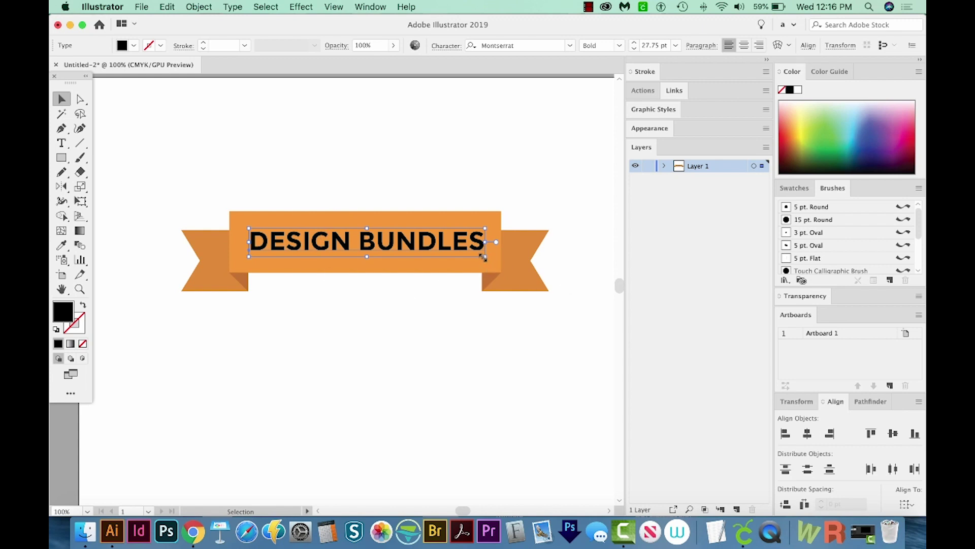
{"action": "left_click_drag", "start_coordinate": [484, 258], "coordinate": [481, 256]}
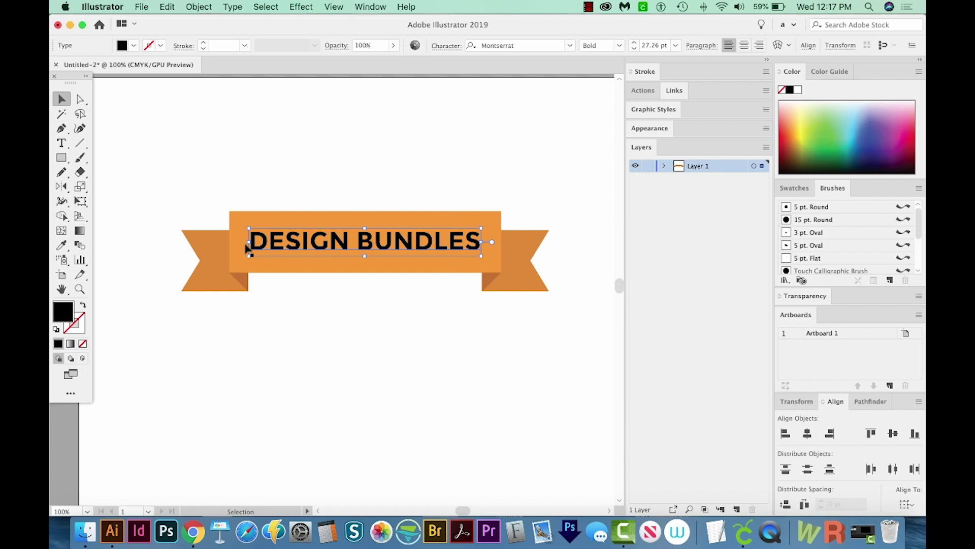
{"action": "key", "text": "Down"}
{"action": "key", "text": "Down"}
{"action": "key", "text": "Down"}
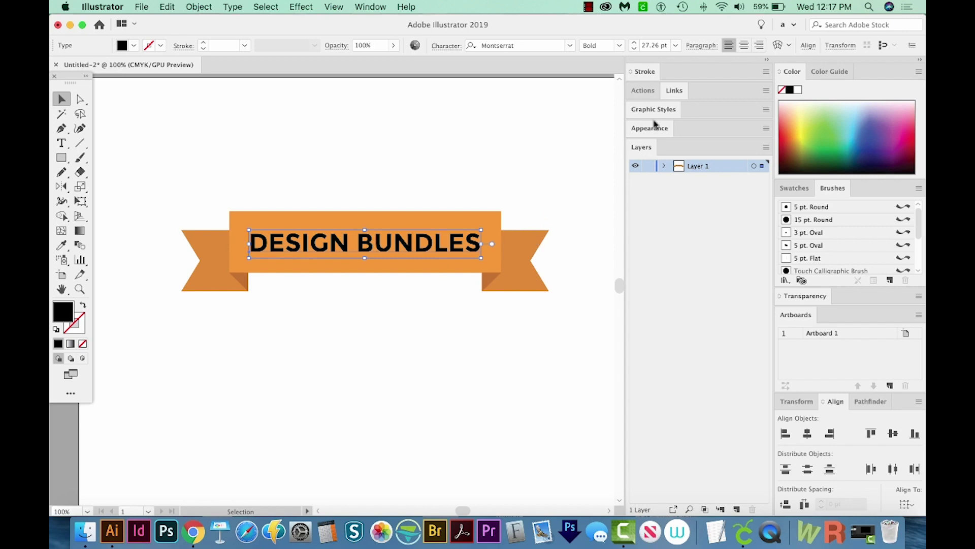
Fill the DESIGN BUNDLES text white and deselect
{"action": "left_click", "coordinate": [798, 91]}
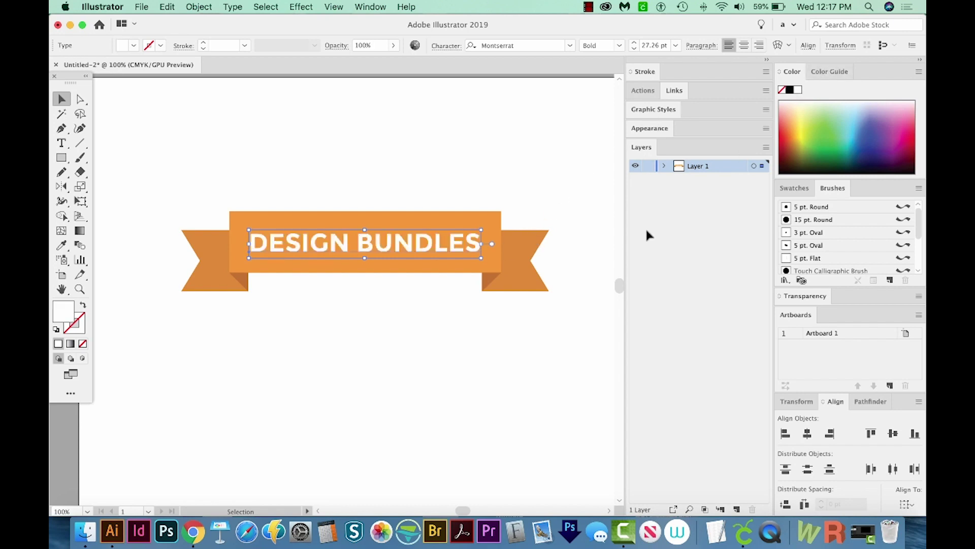
{"action": "left_click", "coordinate": [397, 351]}
{"action": "left_click_drag", "start_coordinate": [397, 351], "coordinate": [381, 355]}
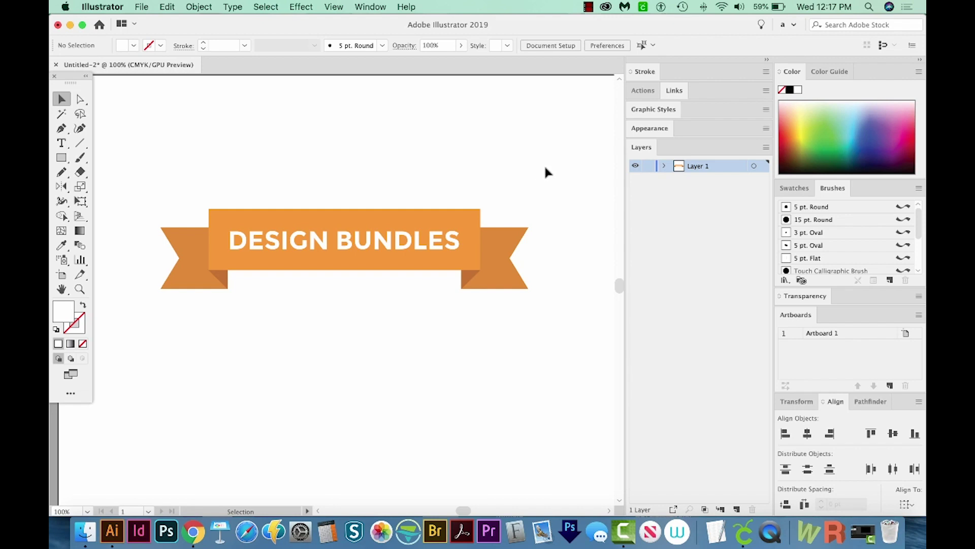
{"action": "scroll", "coordinate": [546, 172], "scroll_direction": "left", "scroll_amount": 1}
{"action": "scroll", "coordinate": [546, 171], "scroll_direction": "down", "scroll_amount": 1}
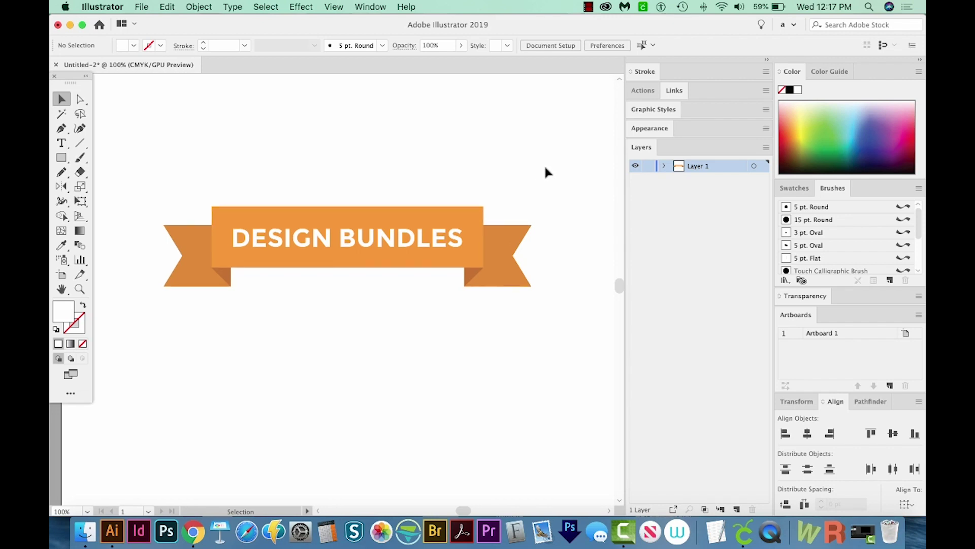
Nudge the text up, group all ribbon pieces with the text, and move the group up-left
{"action": "left_click", "coordinate": [432, 240]}
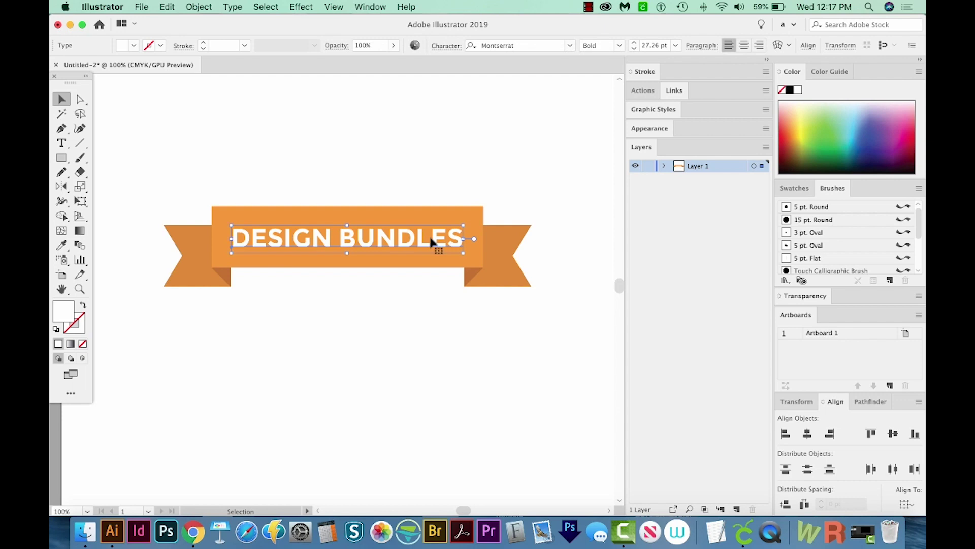
{"action": "key", "text": "Up"}
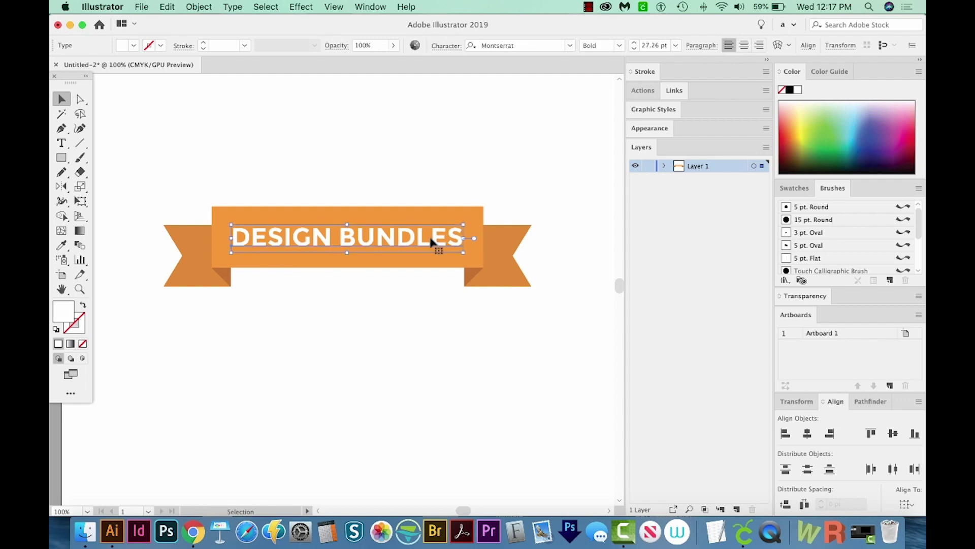
{"action": "left_click_drag", "start_coordinate": [334, 243], "coordinate": [152, 313]}
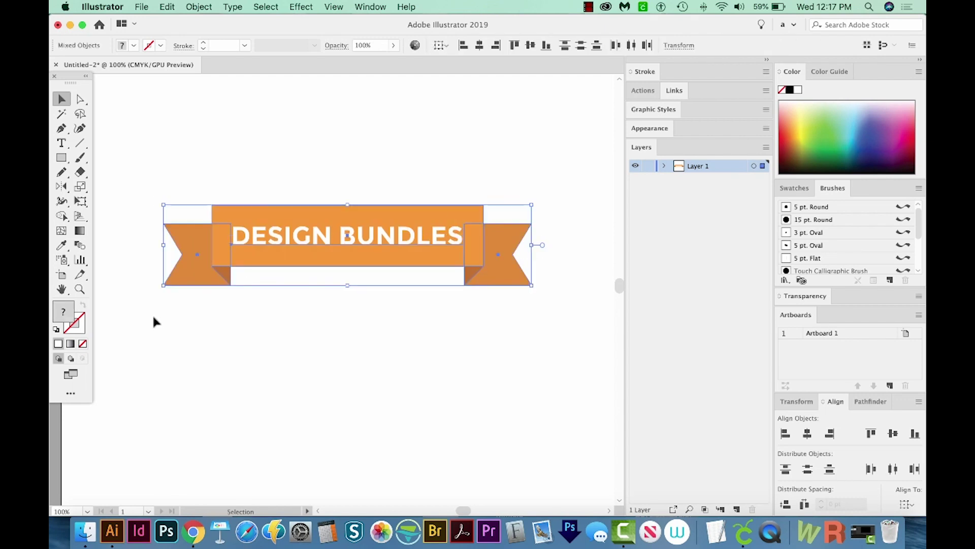
{"action": "scroll", "coordinate": [152, 313], "scroll_direction": "left", "scroll_amount": 2}
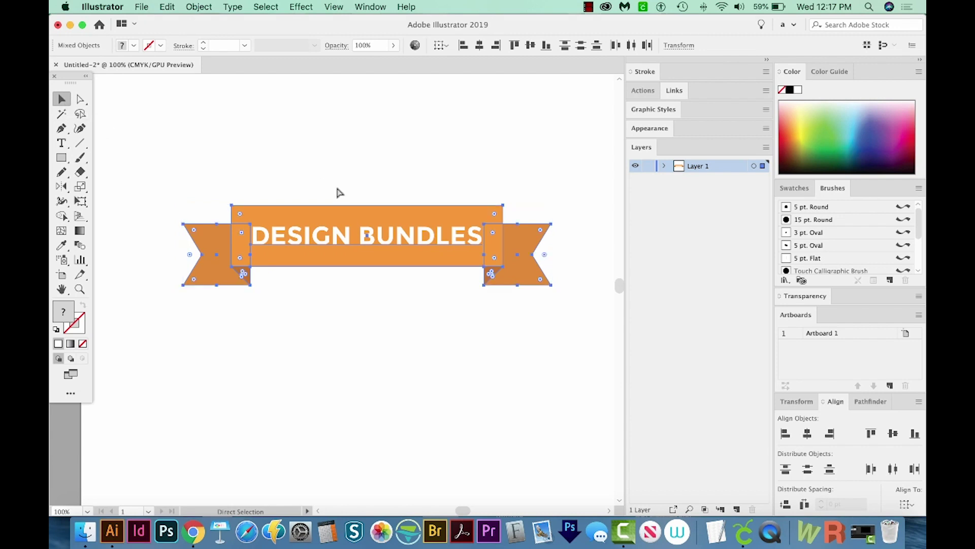
{"action": "key", "text": "super+g"}
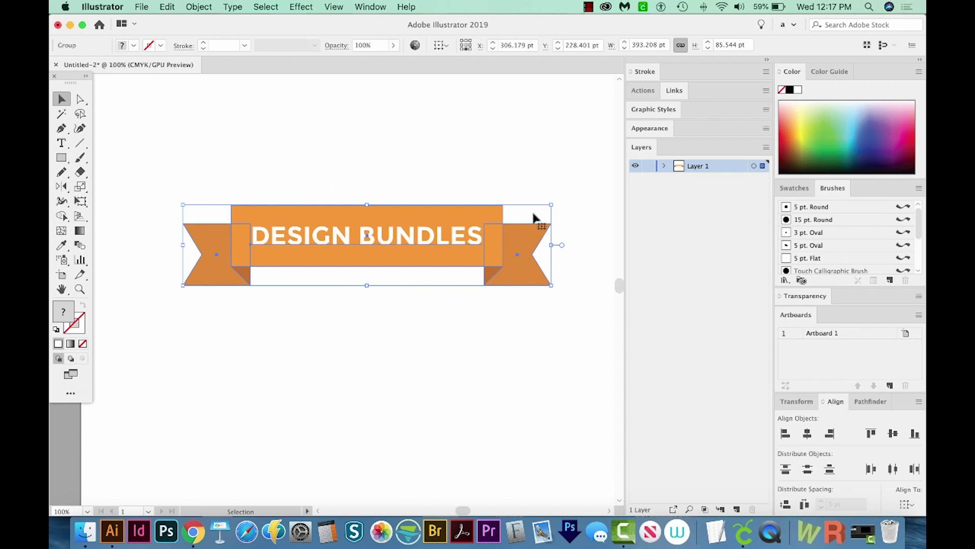
{"action": "left_click", "coordinate": [460, 327]}
{"action": "left_click_drag", "start_coordinate": [371, 248], "coordinate": [383, 222]}
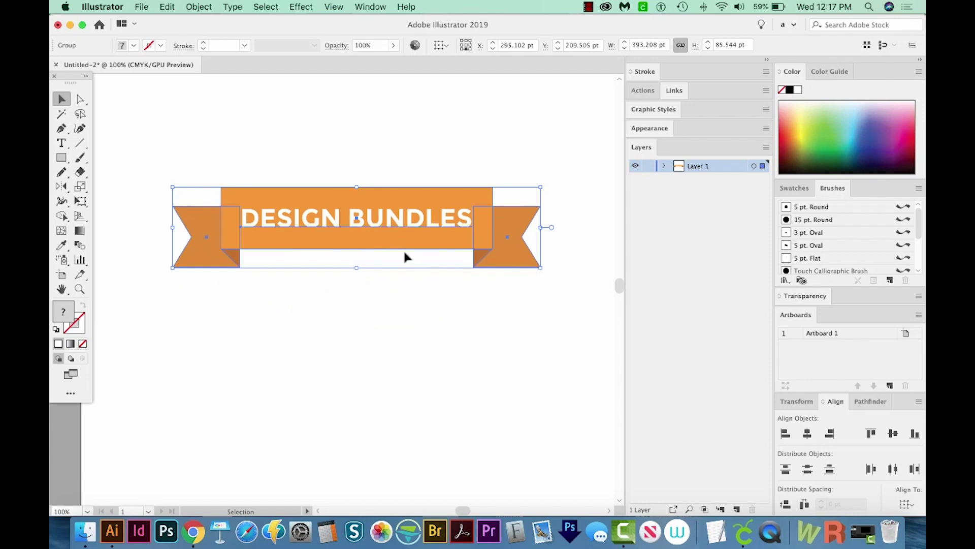
Apply an Effect > Warp > Arc with 23% bend to the banner group
{"action": "left_click", "coordinate": [301, 6]}
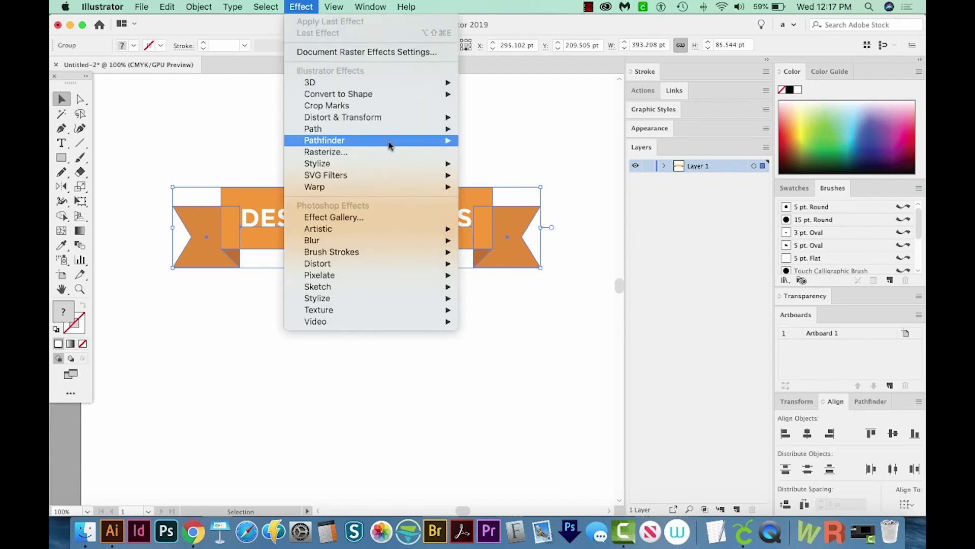
{"action": "mouse_move", "coordinate": [383, 177]}
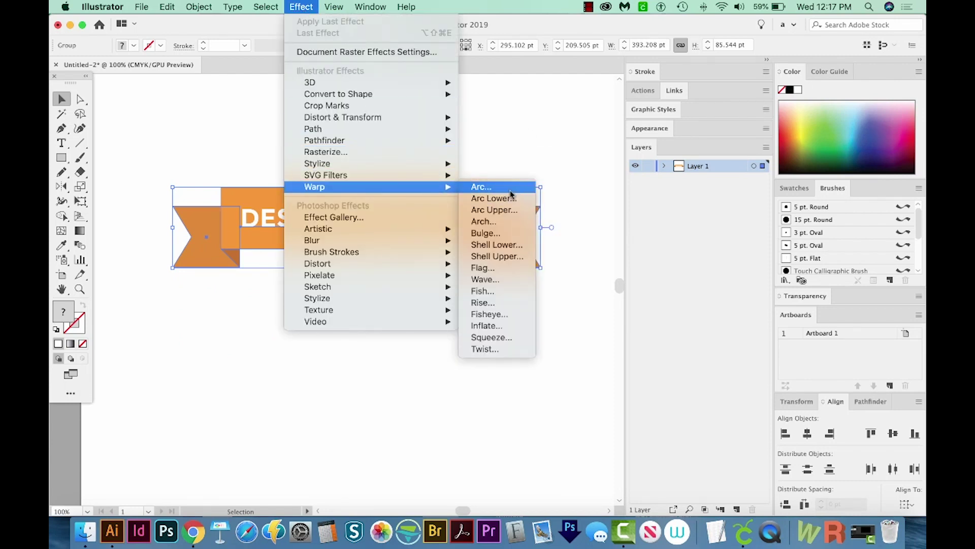
{"action": "left_click", "coordinate": [522, 188]}
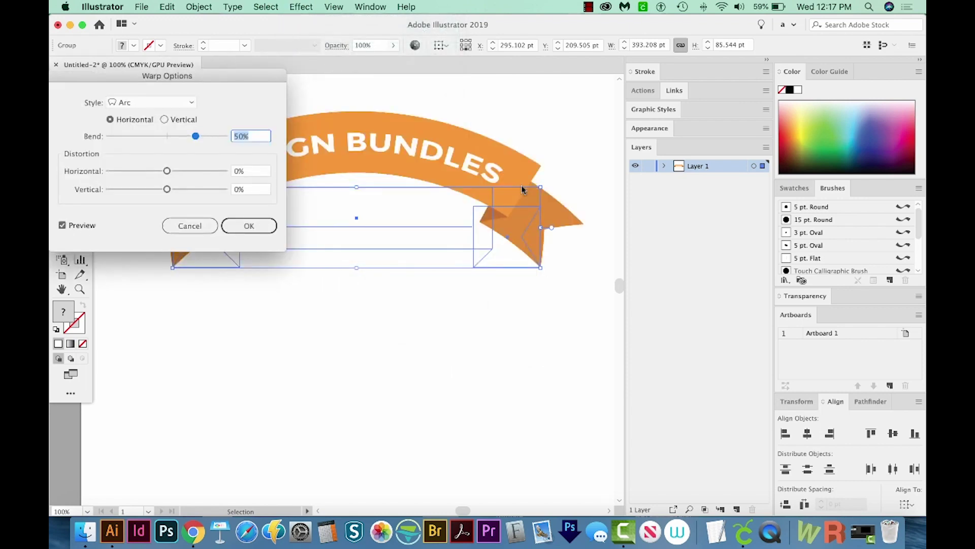
{"action": "left_click_drag", "start_coordinate": [145, 81], "coordinate": [705, 259]}
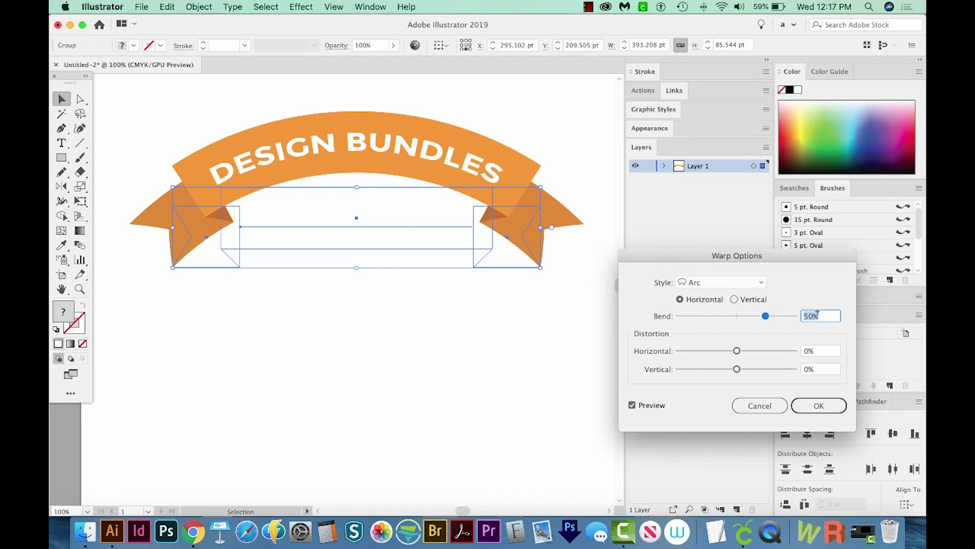
{"action": "type", "text": "23"}
{"action": "key", "text": "Tab"}
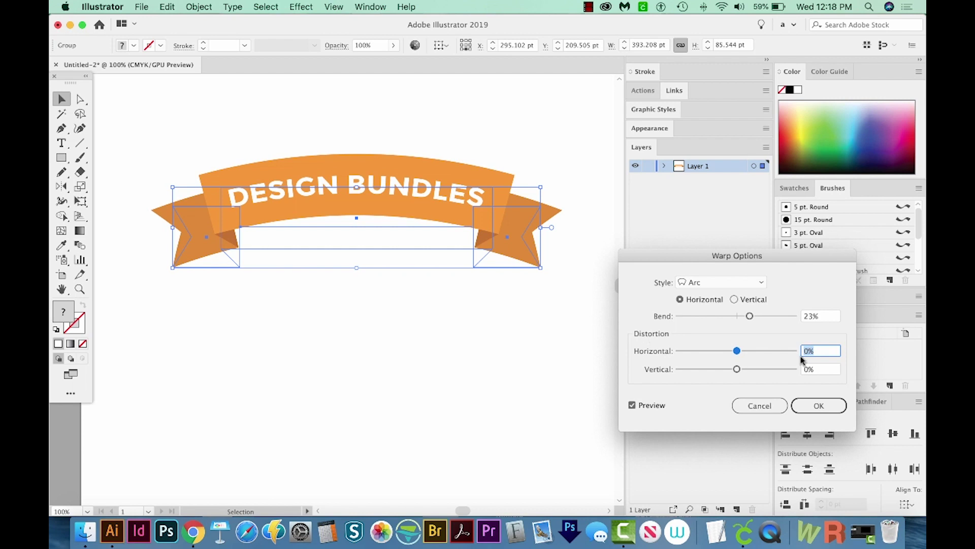
{"action": "left_click", "coordinate": [826, 404]}
Zoom out to 66.67% to see the whole artboard with the arched banner
{"action": "key", "text": "super+minus"}
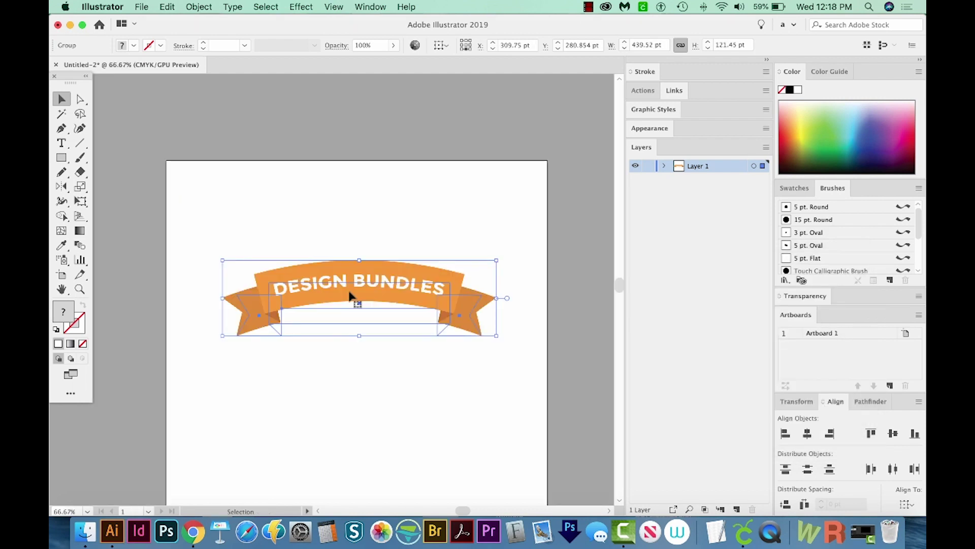